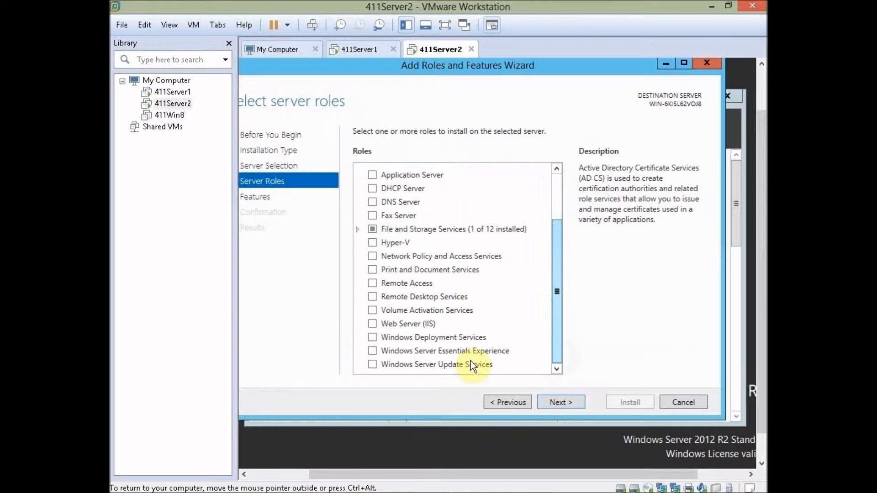
Step: Select the Windows Server Update Services role, add its required features, and keep the WID Database role service
{"action": "left_click", "coordinate": [372, 365]}
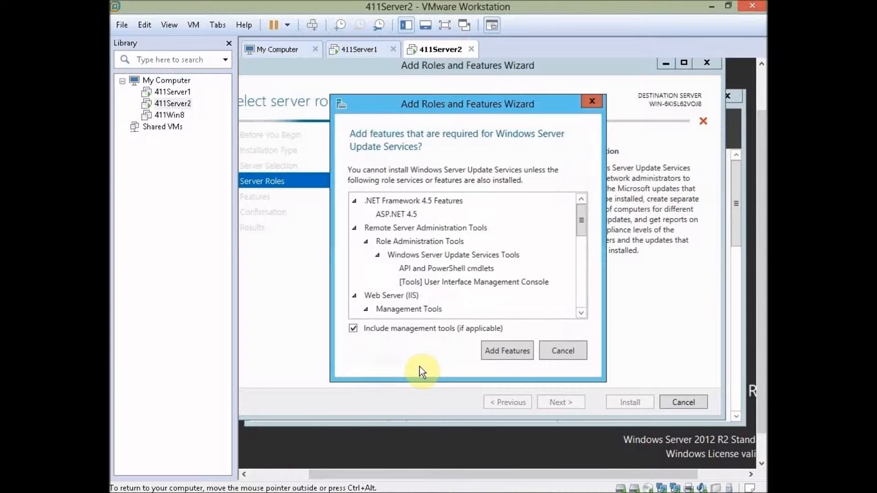
{"action": "left_click", "coordinate": [499, 347]}
{"action": "left_click", "coordinate": [577, 399]}
{"action": "left_click", "coordinate": [577, 401]}
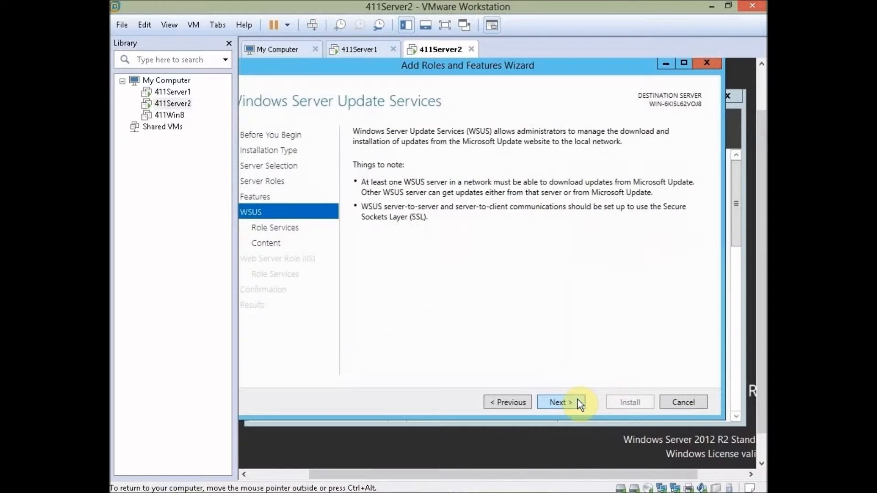
{"action": "left_click", "coordinate": [577, 402]}
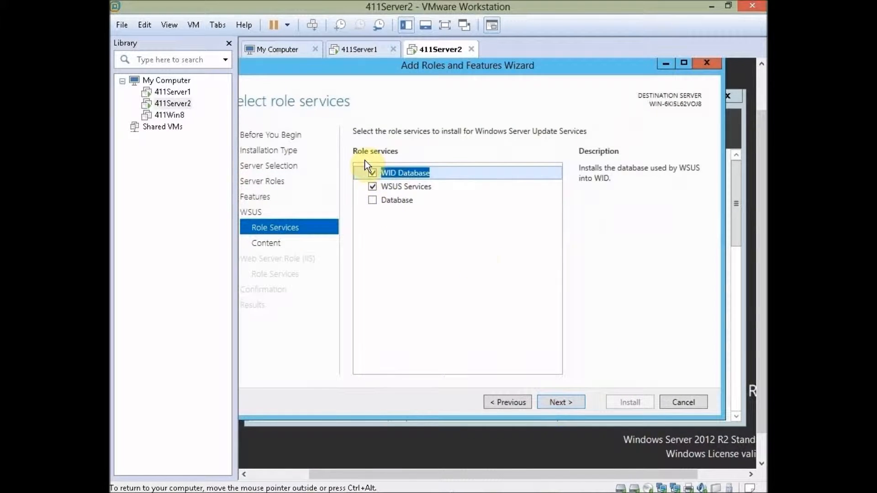
{"action": "left_click", "coordinate": [566, 406]}
Step: Store updates locally in c:\WSUScontent, accept the default IIS role services, and install
{"action": "left_click", "coordinate": [501, 256]}
{"action": "type", "text": "c:\\WSUScontent"}
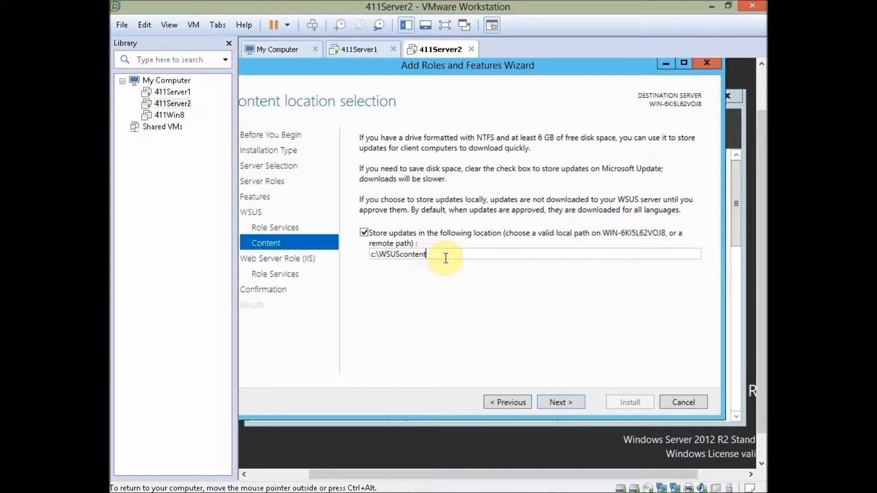
{"action": "left_click", "coordinate": [572, 405]}
{"action": "left_click", "coordinate": [572, 404]}
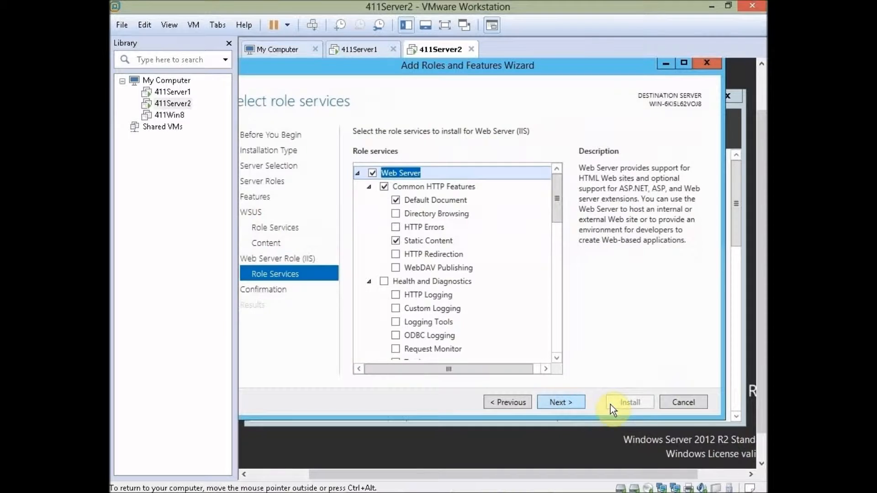
{"action": "left_click", "coordinate": [577, 403]}
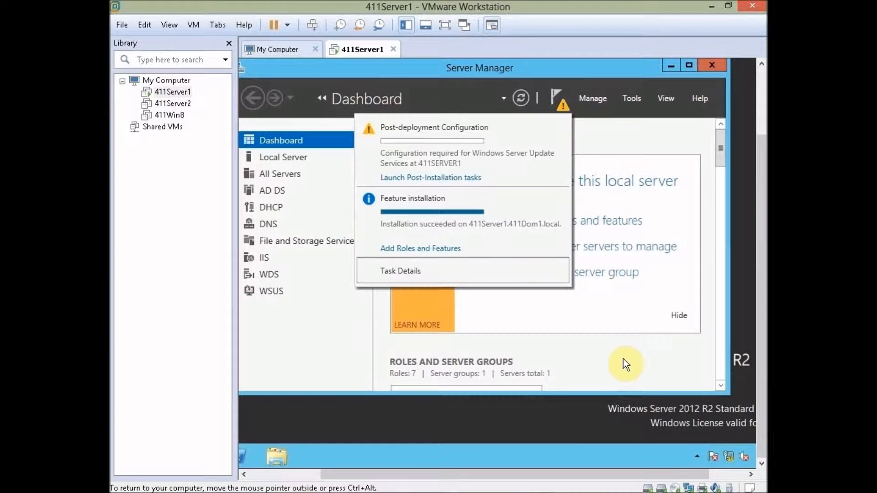
Step: Run the WSUS post-install wizard: skip Improvement Program, sync from Microsoft Update, no proxy, English only
{"action": "left_click", "coordinate": [467, 178]}
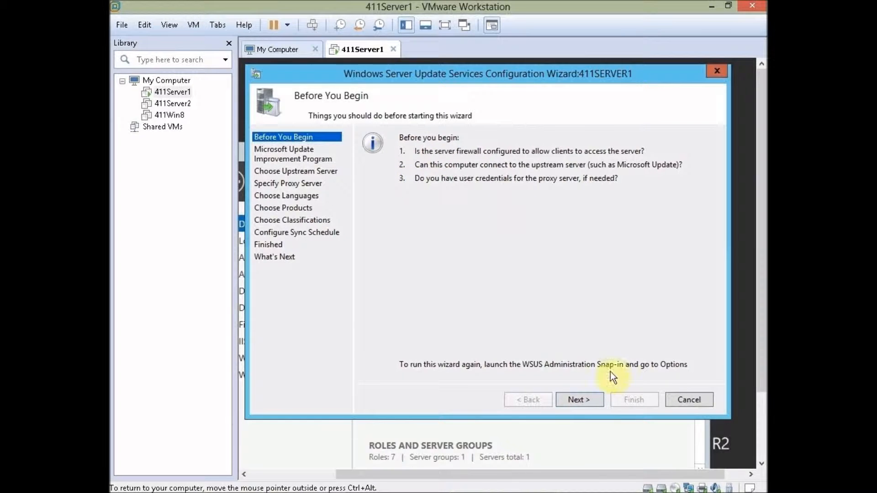
{"action": "left_click", "coordinate": [579, 399]}
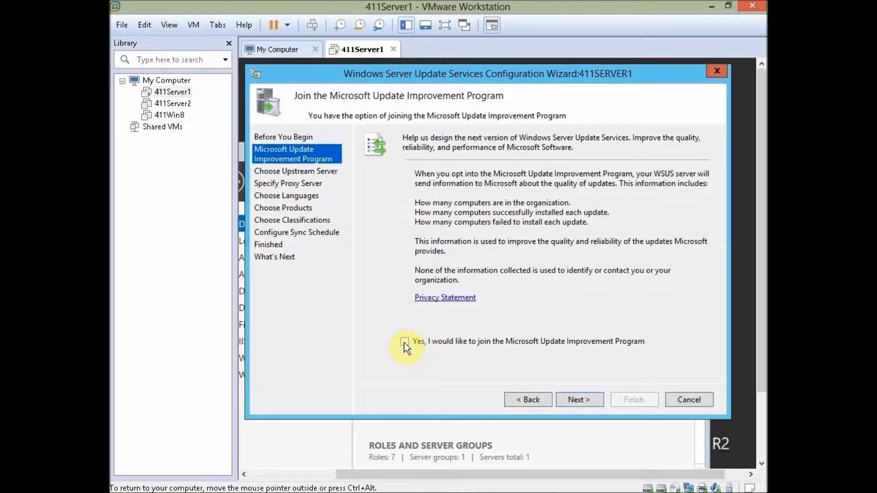
{"action": "left_click", "coordinate": [571, 401]}
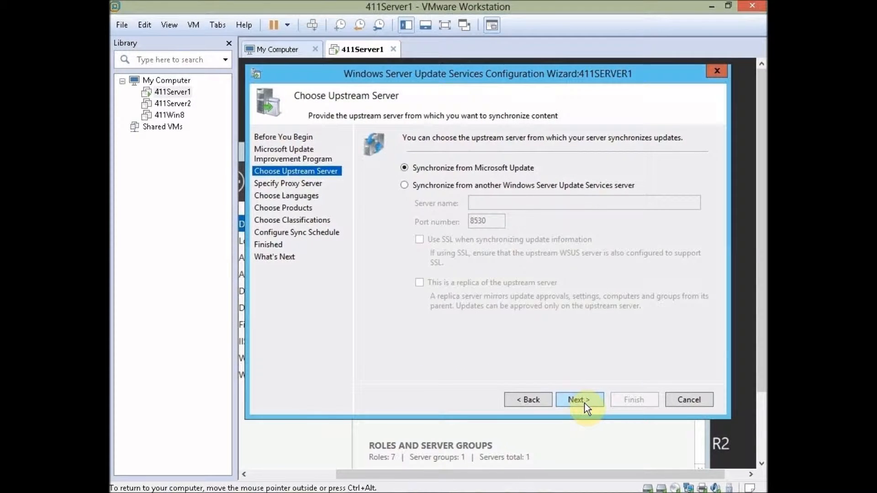
{"action": "left_click", "coordinate": [585, 403]}
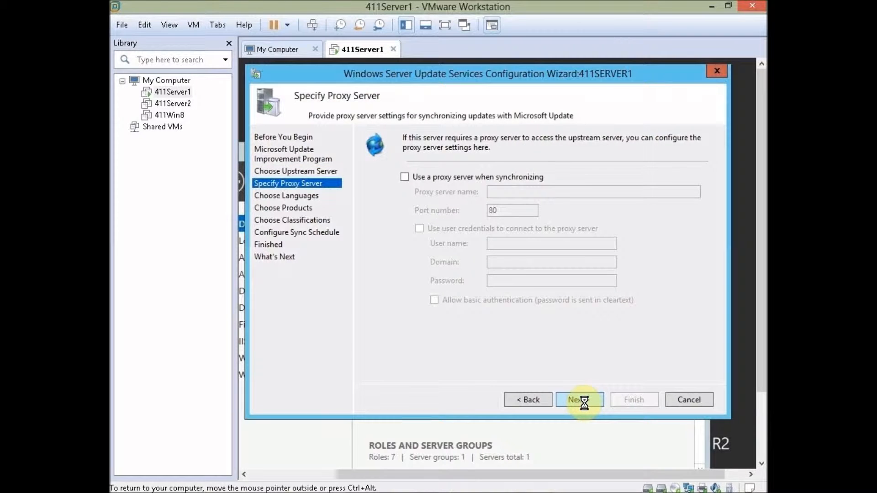
{"action": "left_click", "coordinate": [584, 403]}
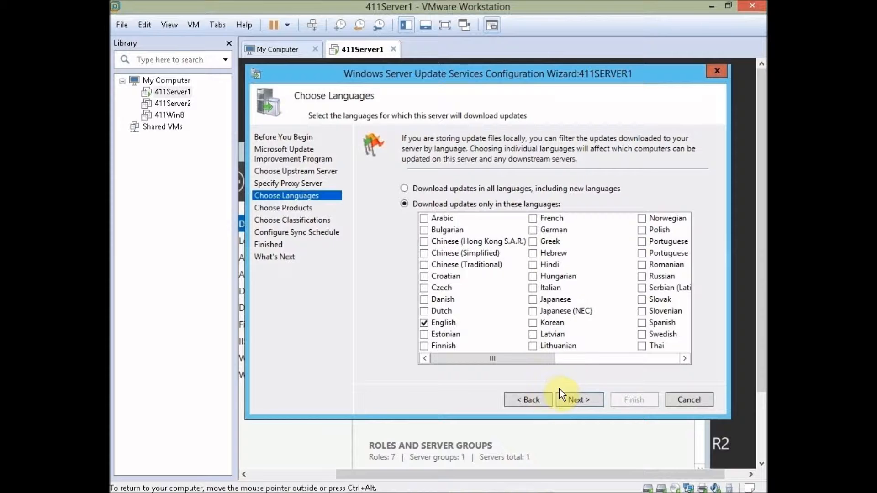
{"action": "left_click", "coordinate": [588, 396]}
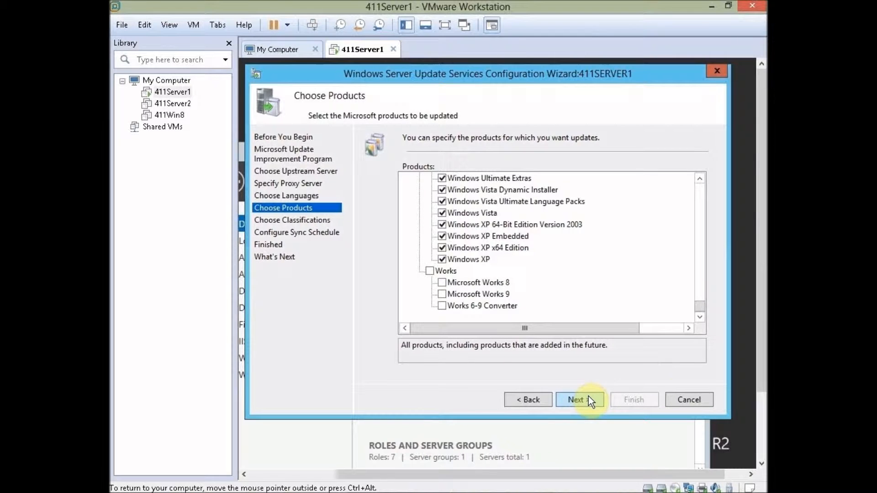
Step: Uncheck XP Embedded, XP 64-Bit, Vista Dynamic Installer, Ultimate Extras, Server 2003 Datacenter, RT 8.1, Embedded Standard 7, Drivers
{"action": "scroll", "coordinate": [699, 306], "scroll_direction": "up", "scroll_amount": 3}
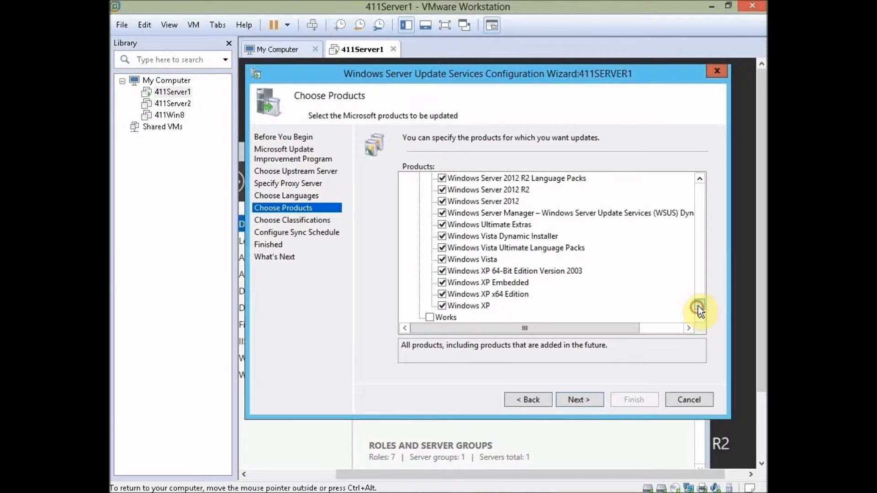
{"action": "scroll", "coordinate": [700, 306], "scroll_direction": "down", "scroll_amount": 3}
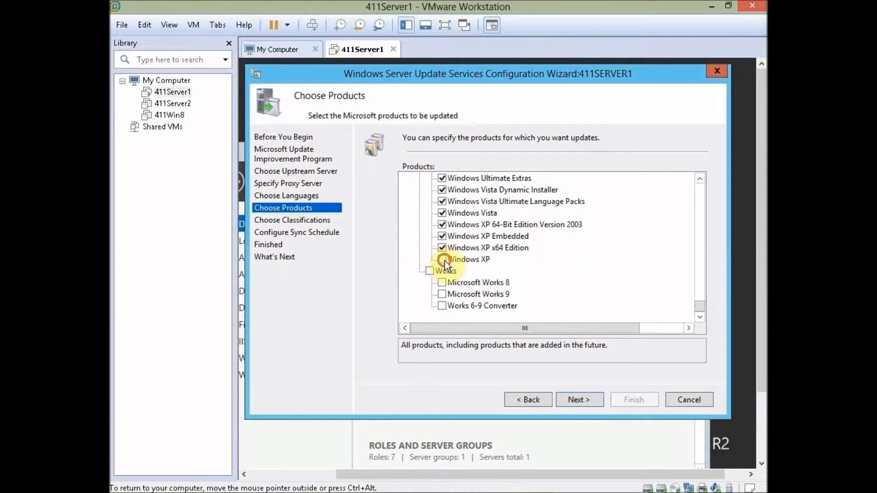
{"action": "left_click", "coordinate": [442, 236]}
{"action": "left_click", "coordinate": [442, 225]}
{"action": "scroll", "coordinate": [502, 260], "scroll_direction": "up", "scroll_amount": 1}
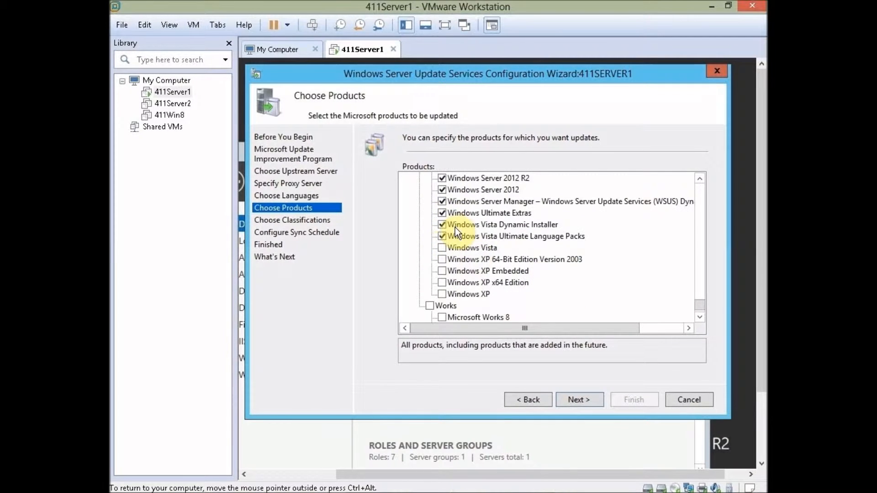
{"action": "left_click", "coordinate": [443, 224]}
{"action": "left_click", "coordinate": [442, 213]}
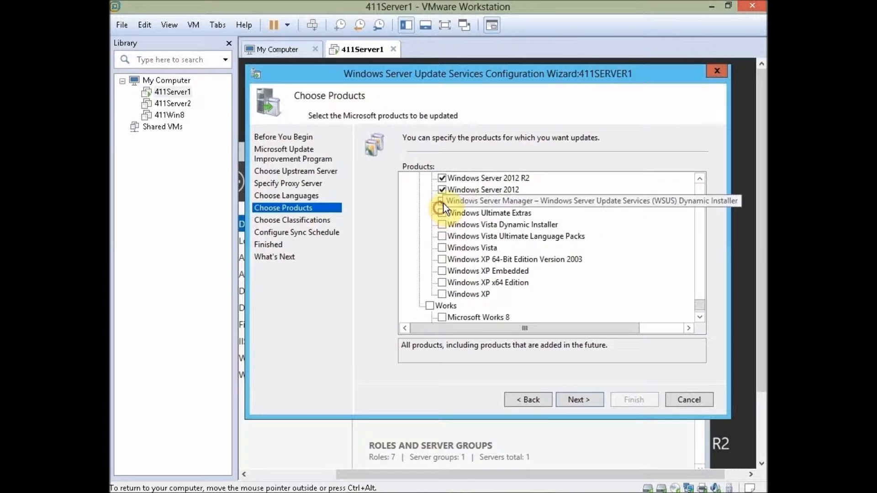
{"action": "scroll", "coordinate": [594, 283], "scroll_direction": "up", "scroll_amount": 1}
{"action": "scroll", "coordinate": [629, 297], "scroll_direction": "up", "scroll_amount": 2}
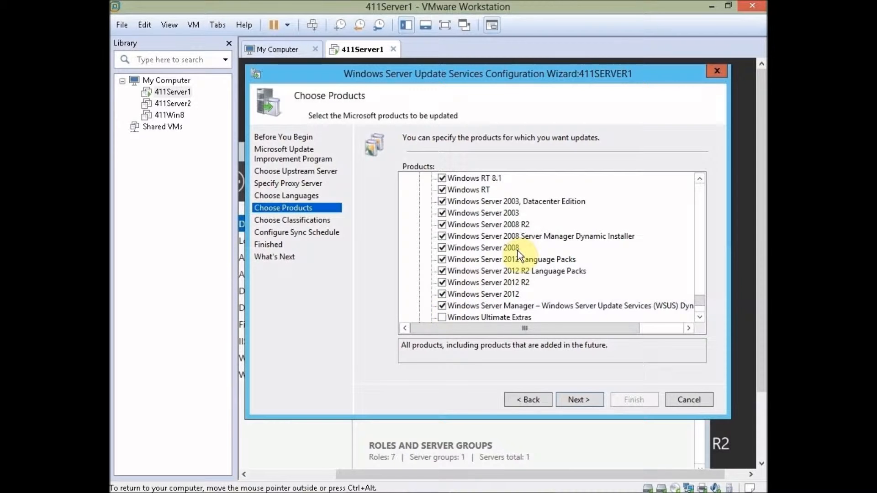
{"action": "scroll", "coordinate": [506, 277], "scroll_direction": "up", "scroll_amount": 1}
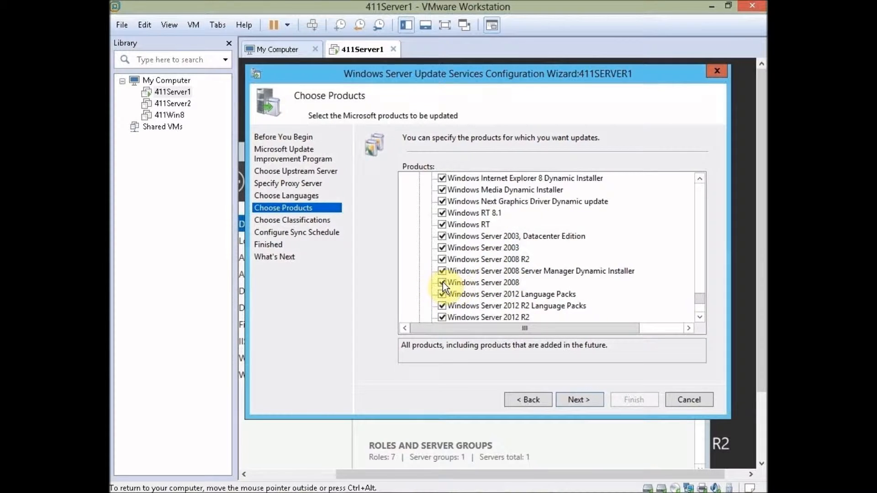
{"action": "left_click", "coordinate": [443, 237]}
{"action": "left_click", "coordinate": [440, 217]}
{"action": "scroll", "coordinate": [456, 242], "scroll_direction": "up", "scroll_amount": 2}
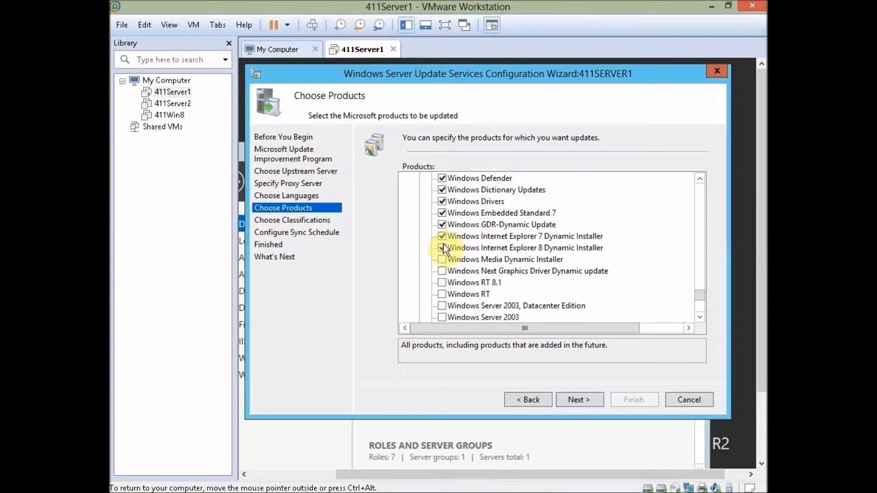
{"action": "left_click", "coordinate": [442, 213]}
{"action": "left_click", "coordinate": [441, 201]}
{"action": "scroll", "coordinate": [479, 235], "scroll_direction": "up", "scroll_amount": 3}
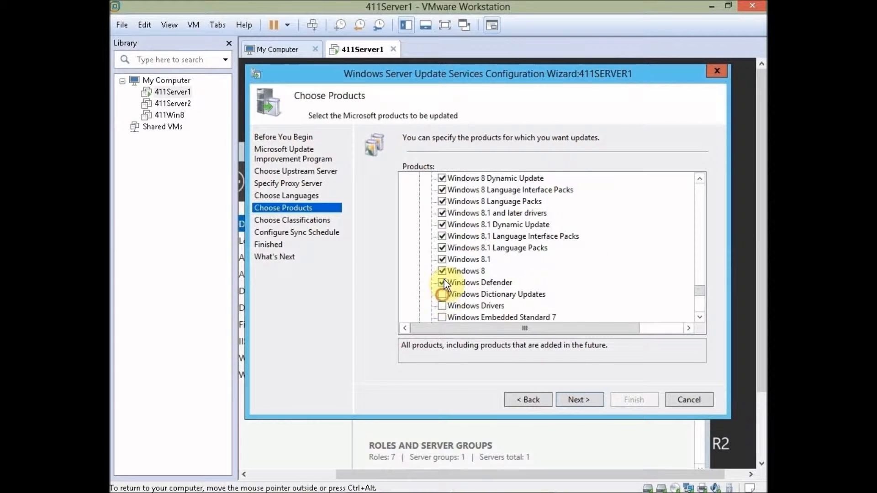
Step: Uncheck Windows 8, 7, 2000, Windows 8 update and language packs, 8.1 drivers, EU Browser Choice, and Office
{"action": "left_click", "coordinate": [442, 271]}
{"action": "scroll", "coordinate": [475, 249], "scroll_direction": "up", "scroll_amount": 1}
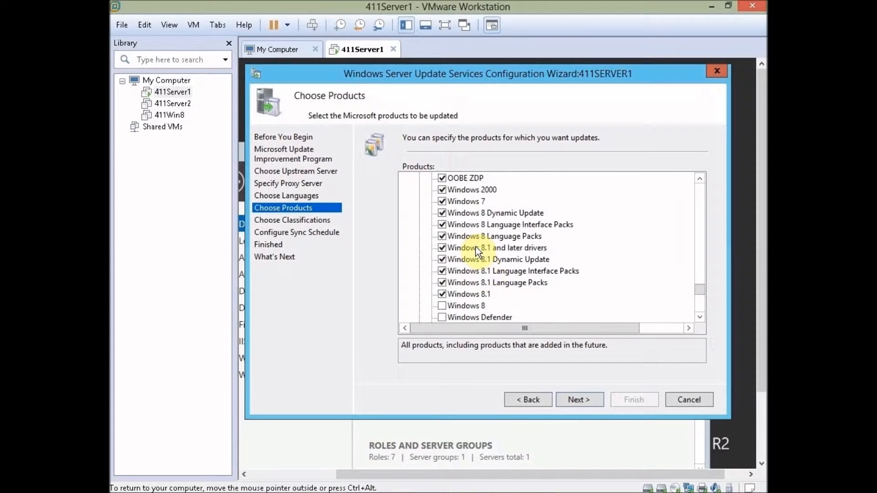
{"action": "left_click", "coordinate": [442, 202]}
{"action": "left_click", "coordinate": [442, 190]}
{"action": "left_click", "coordinate": [442, 213]}
{"action": "left_click", "coordinate": [442, 224]}
{"action": "left_click", "coordinate": [441, 236]}
{"action": "left_click", "coordinate": [441, 247]}
{"action": "left_click", "coordinate": [442, 225]}
{"action": "scroll", "coordinate": [508, 244], "scroll_direction": "up", "scroll_amount": 2}
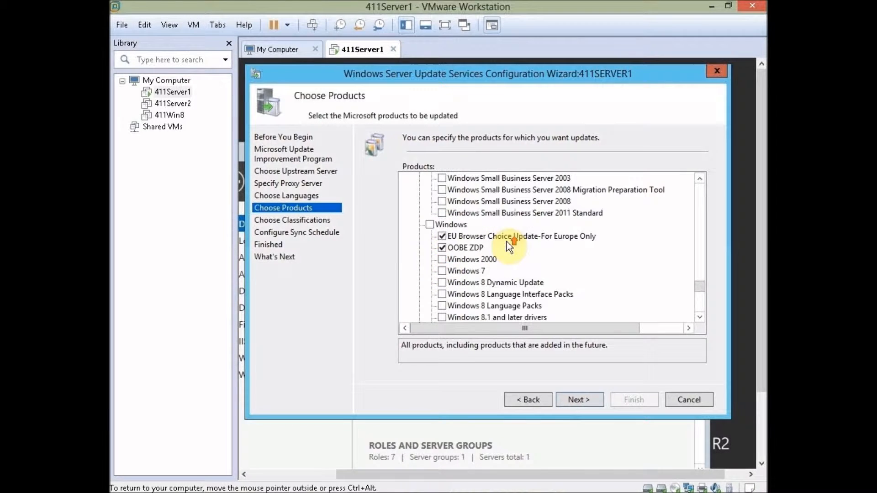
{"action": "left_click", "coordinate": [442, 236]}
{"action": "scroll", "coordinate": [548, 267], "scroll_direction": "up", "scroll_amount": 1}
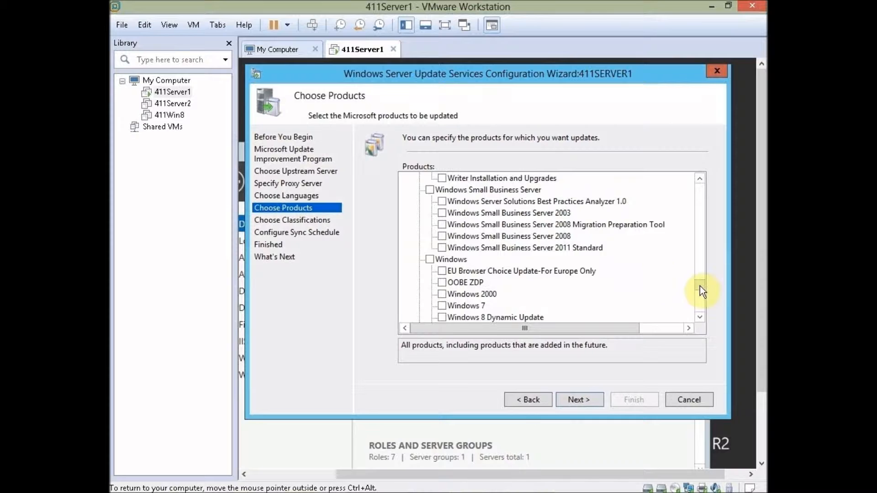
{"action": "left_click_drag", "start_coordinate": [698, 273], "coordinate": [697, 245]}
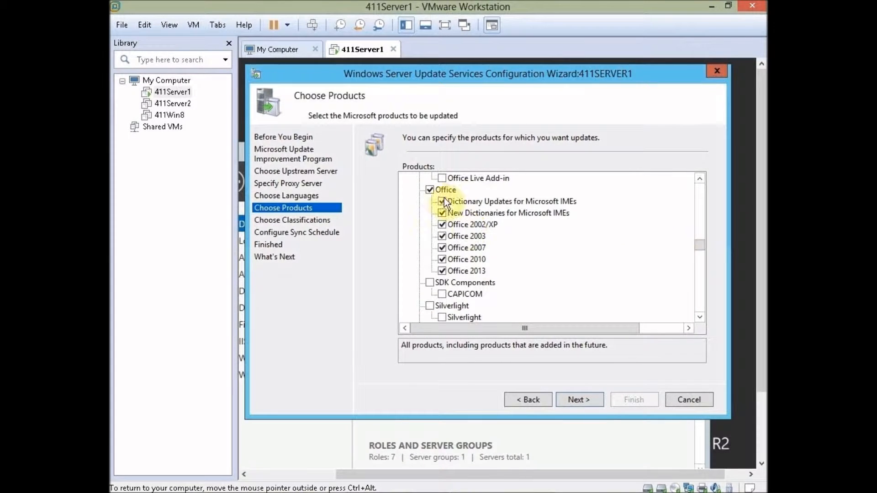
{"action": "left_click", "coordinate": [431, 189]}
{"action": "left_click_drag", "start_coordinate": [701, 242], "coordinate": [707, 343]}
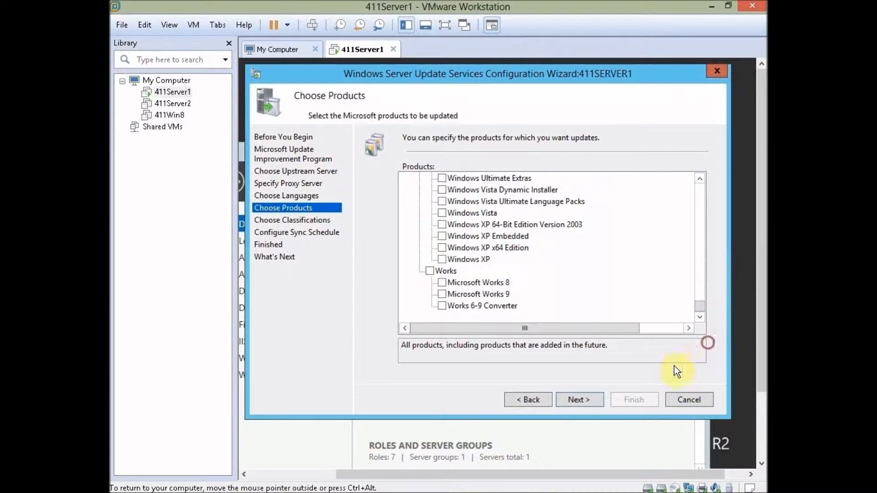
Step: Keep Critical, Definition and Security classifications and manual synchronization, then finish the WSUS wizard
{"action": "left_click", "coordinate": [583, 398]}
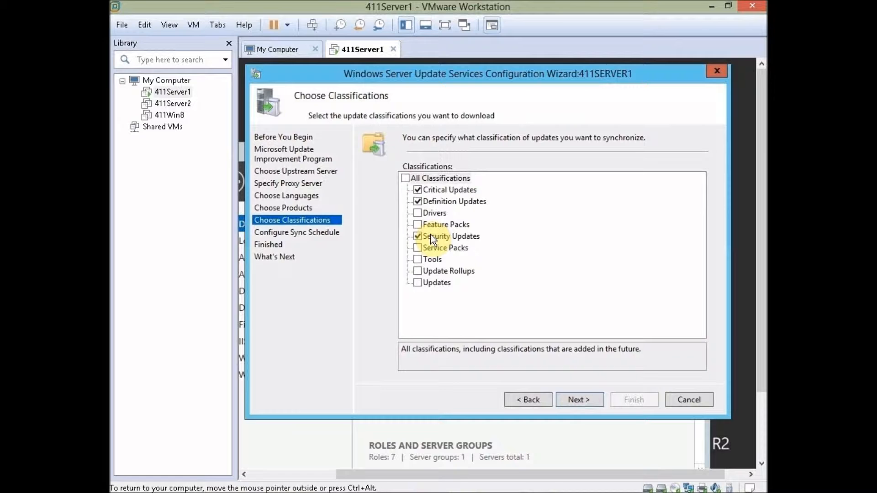
{"action": "left_click", "coordinate": [588, 401]}
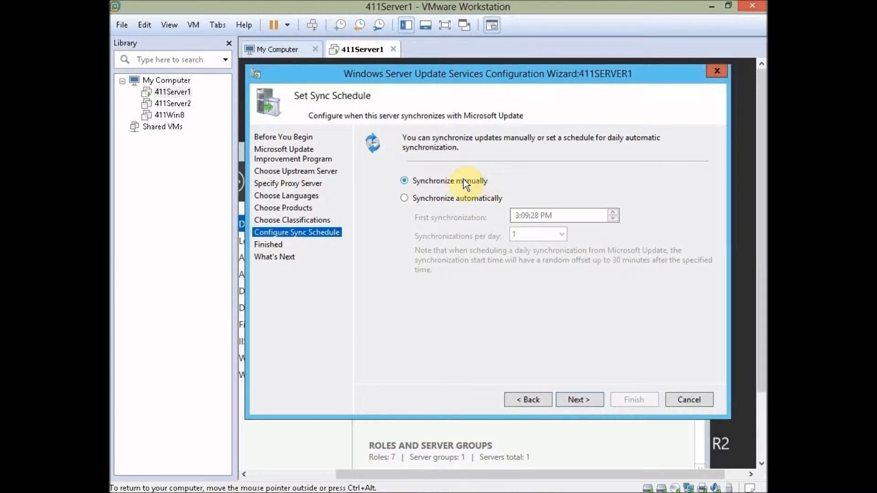
{"action": "left_click", "coordinate": [585, 399]}
{"action": "left_click", "coordinate": [634, 400]}
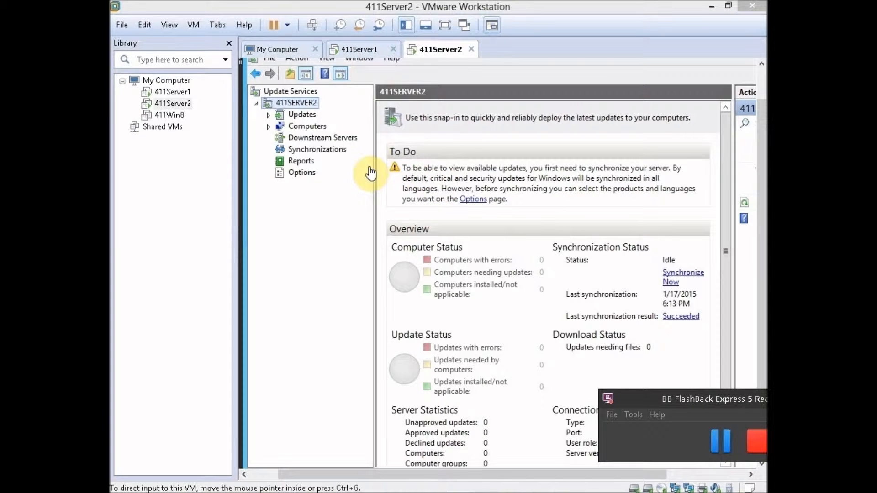
Step: Add a computer group named Desktops under All Computers
{"action": "left_click", "coordinate": [269, 115]}
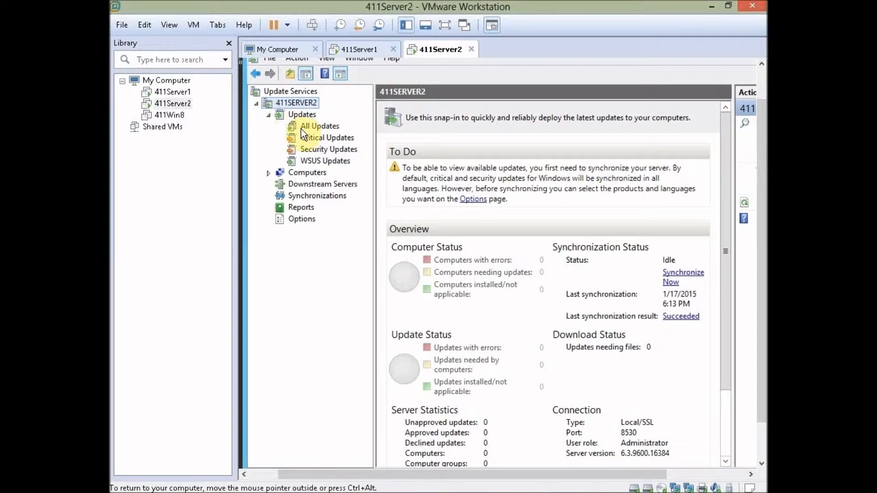
{"action": "left_click", "coordinate": [318, 130]}
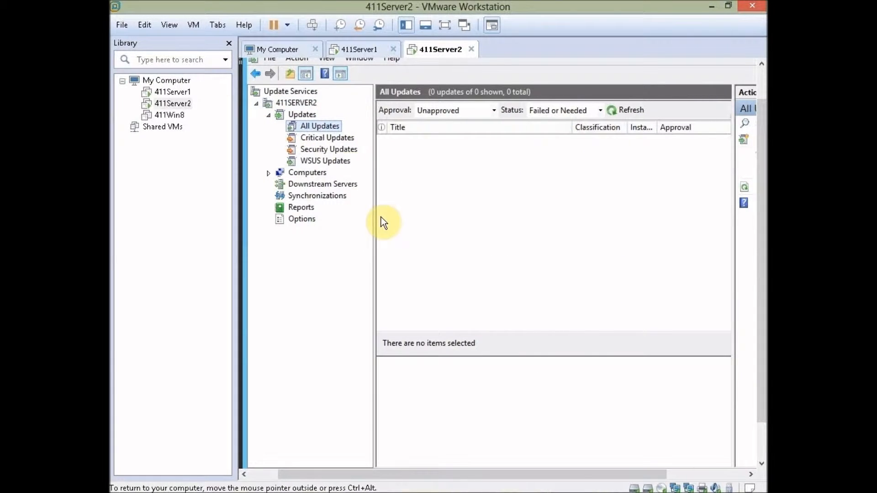
{"action": "left_click", "coordinate": [268, 173]}
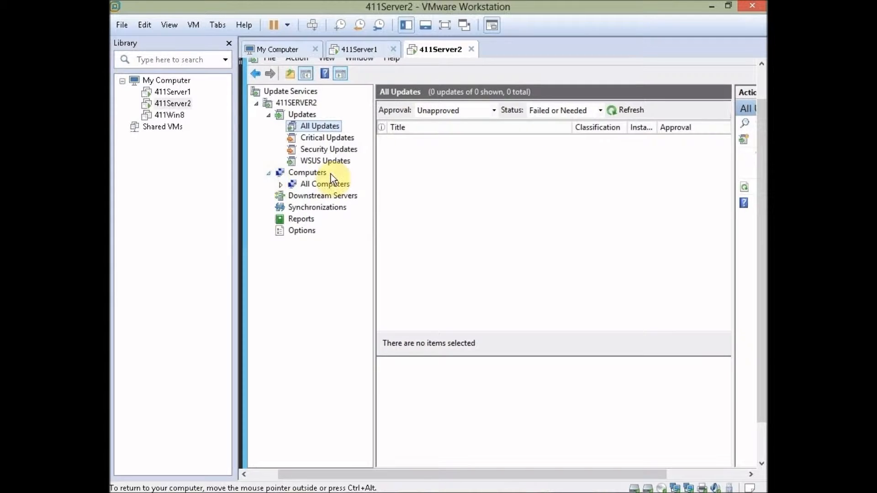
{"action": "left_click", "coordinate": [313, 184]}
{"action": "right_click", "coordinate": [316, 183]}
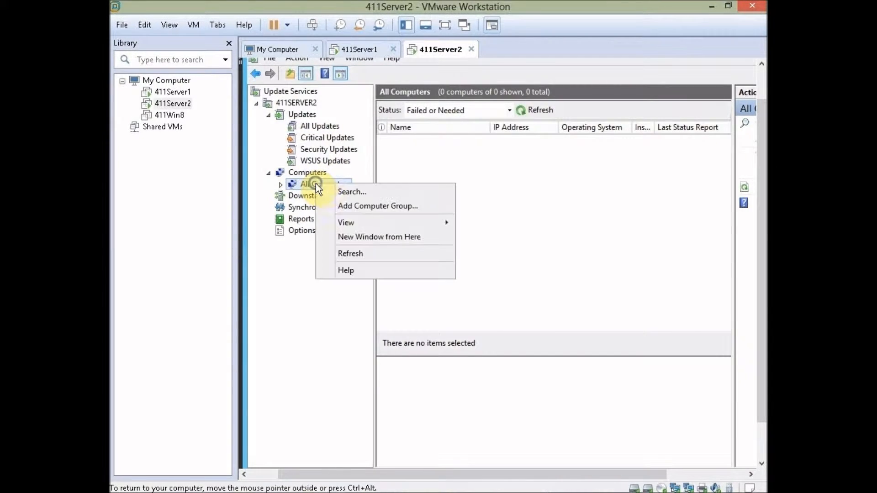
{"action": "left_click", "coordinate": [372, 205]}
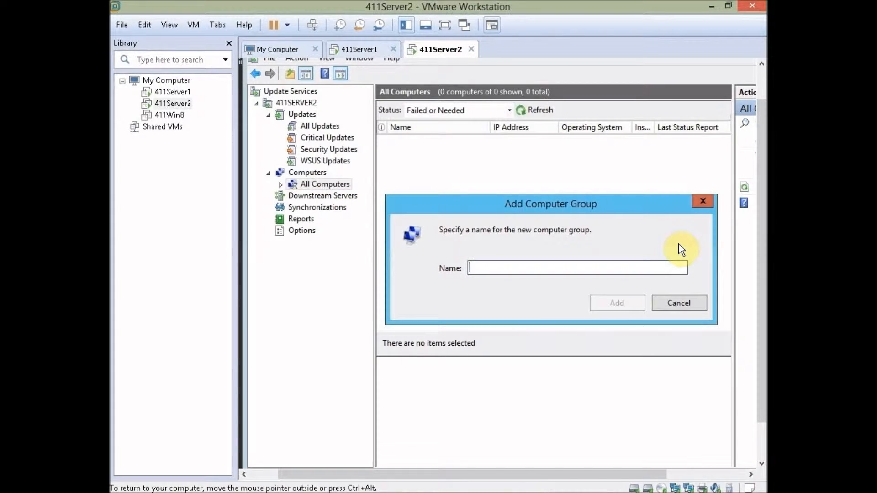
{"action": "type", "text": "Desktops"}
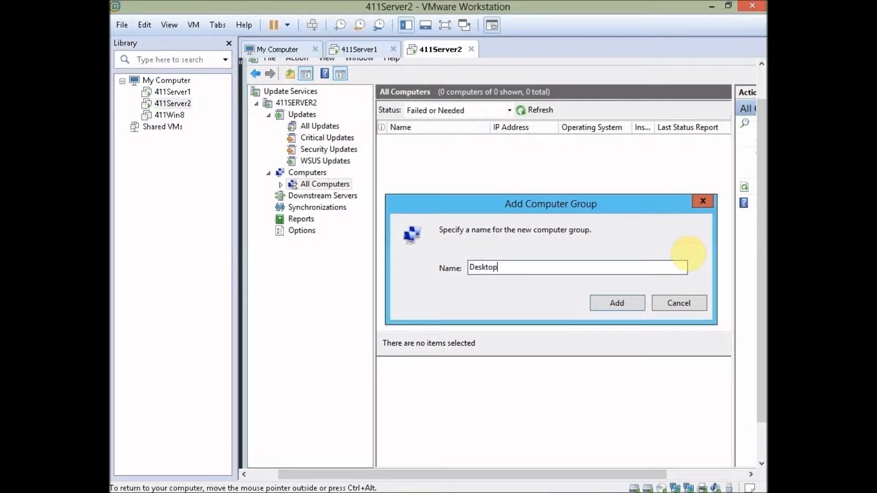
{"action": "left_click", "coordinate": [623, 305]}
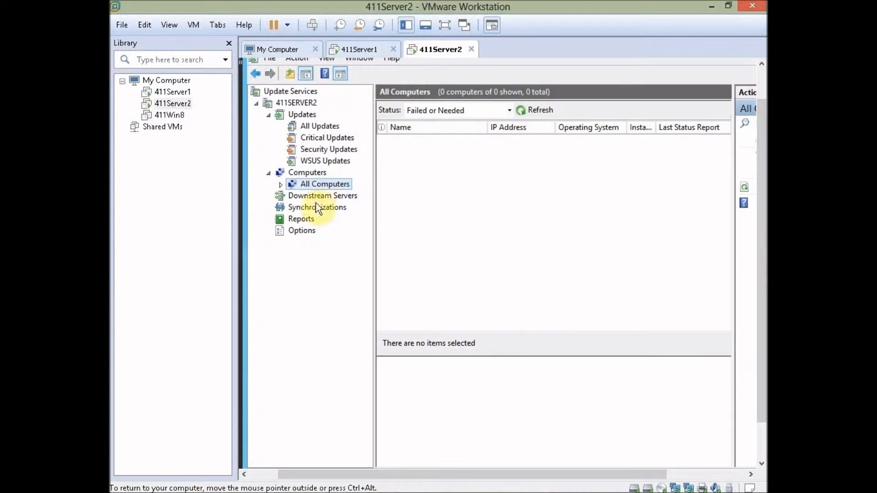
Step: Add a second computer group named Servers under All Computers
{"action": "right_click", "coordinate": [311, 183]}
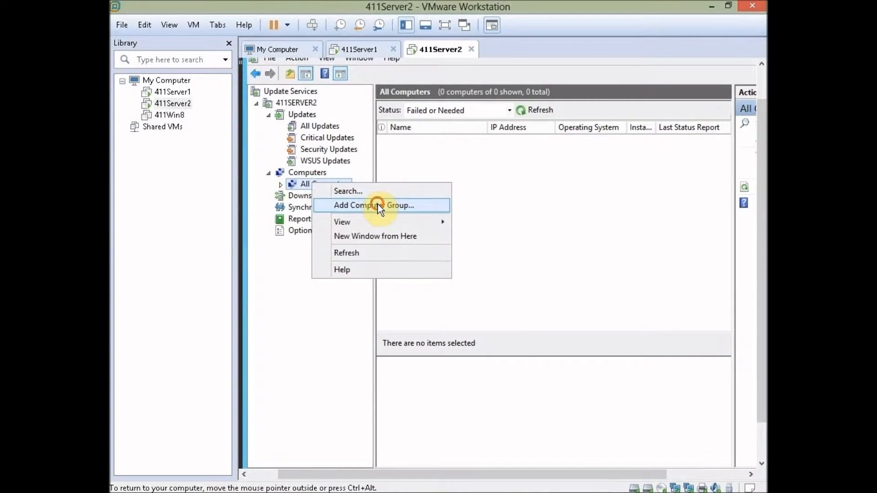
{"action": "left_click", "coordinate": [377, 204]}
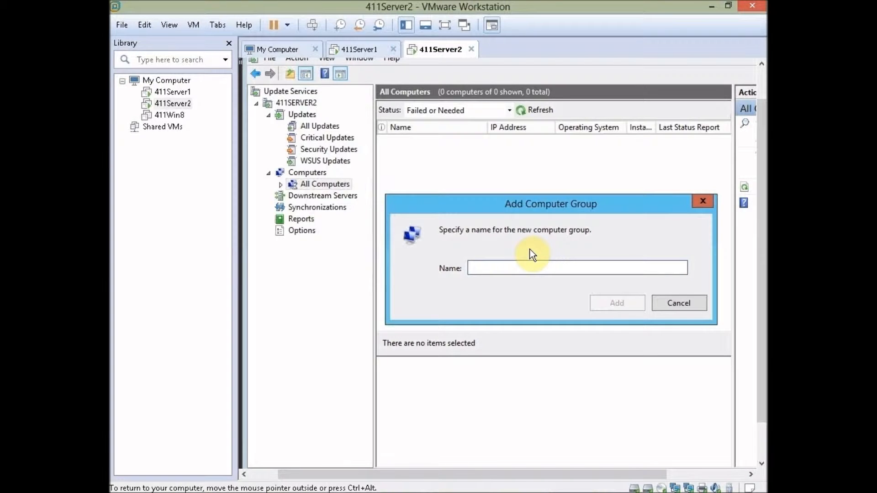
{"action": "type", "text": "Servers"}
{"action": "left_click", "coordinate": [614, 300]}
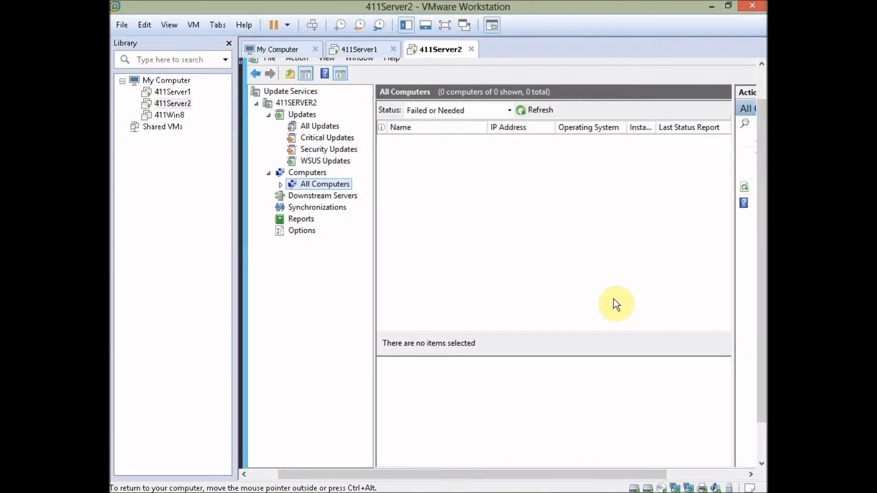
Step: Set the Computers option to 'Use Group Policy or registry settings on computers' for group assignment
{"action": "left_click", "coordinate": [280, 185]}
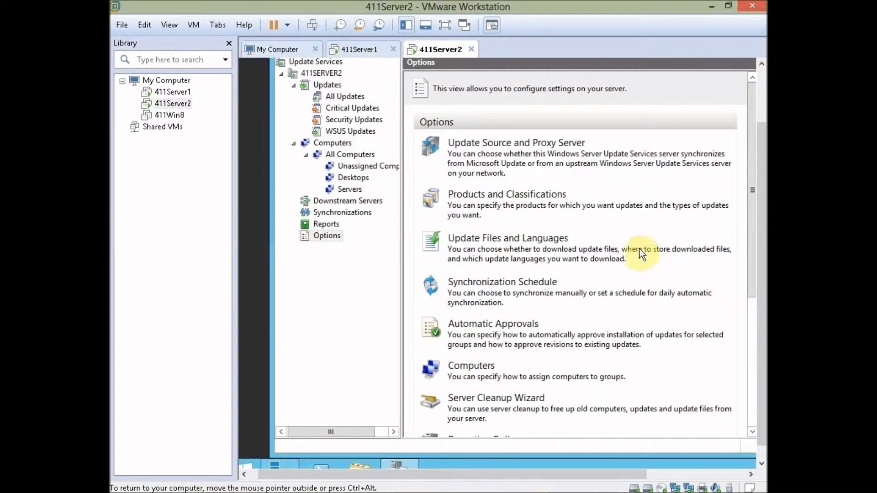
{"action": "left_click", "coordinate": [471, 366]}
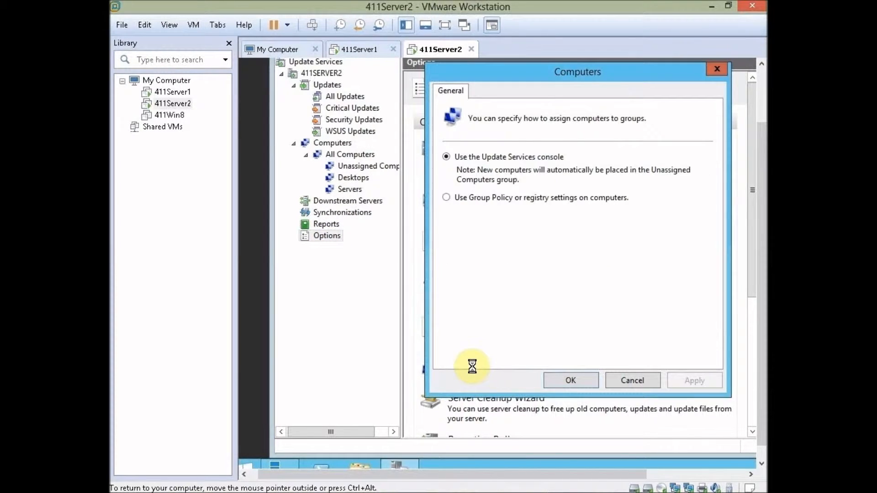
{"action": "left_click", "coordinate": [445, 199]}
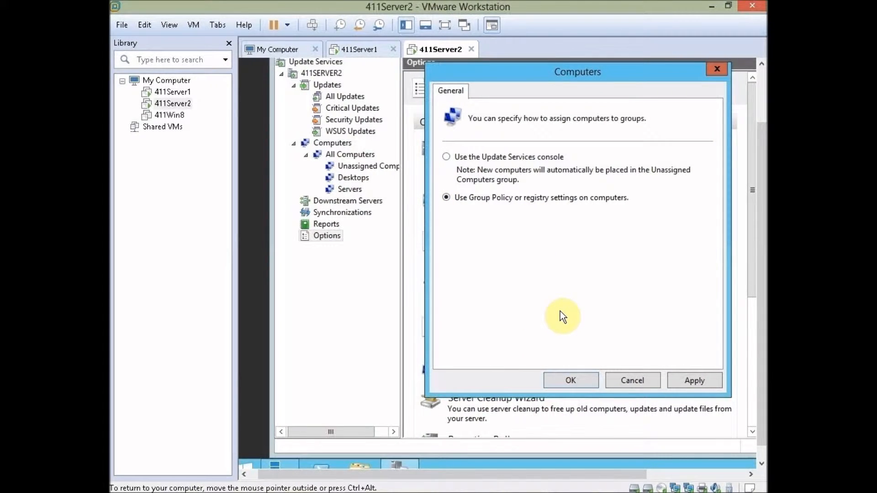
{"action": "left_click", "coordinate": [573, 380]}
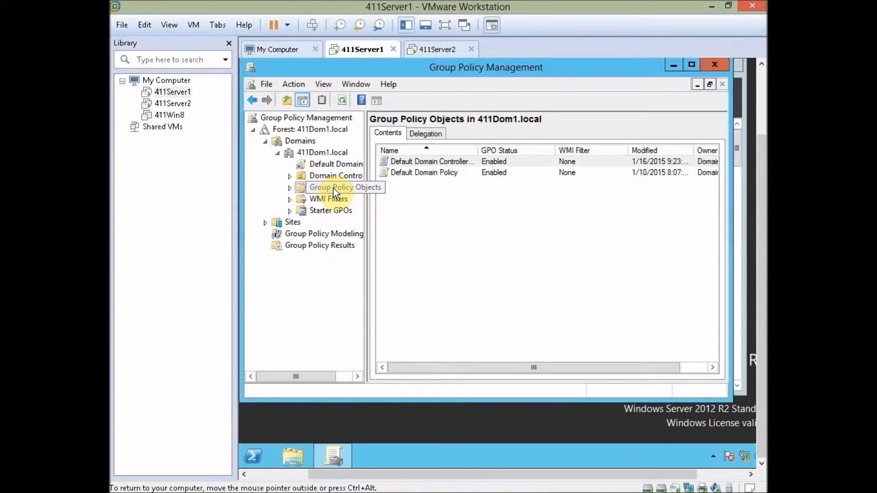
Step: Create the WSUS-Desktops GPO under Group Policy Objects and open it in the editor
{"action": "right_click", "coordinate": [332, 187]}
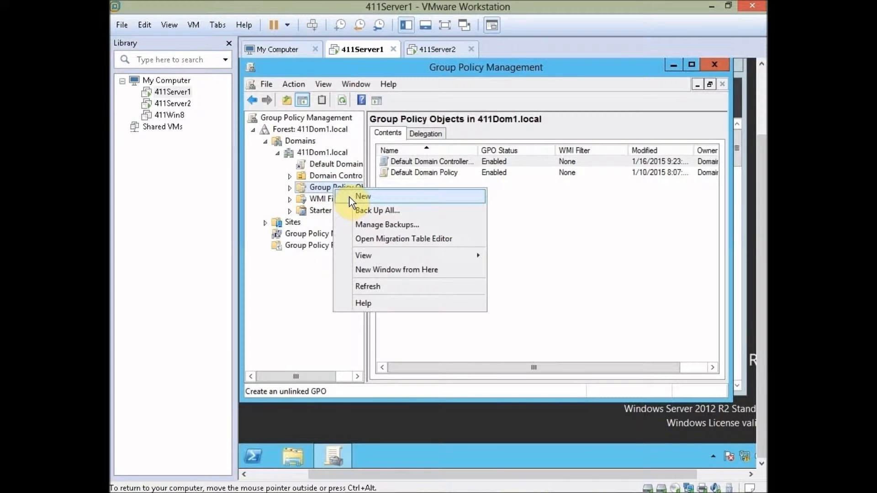
{"action": "left_click", "coordinate": [350, 198]}
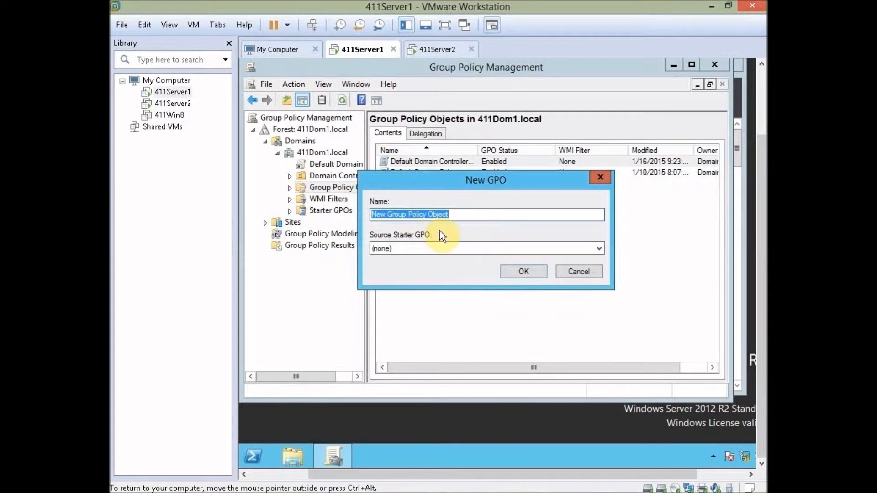
{"action": "type", "text": "WSUS"}
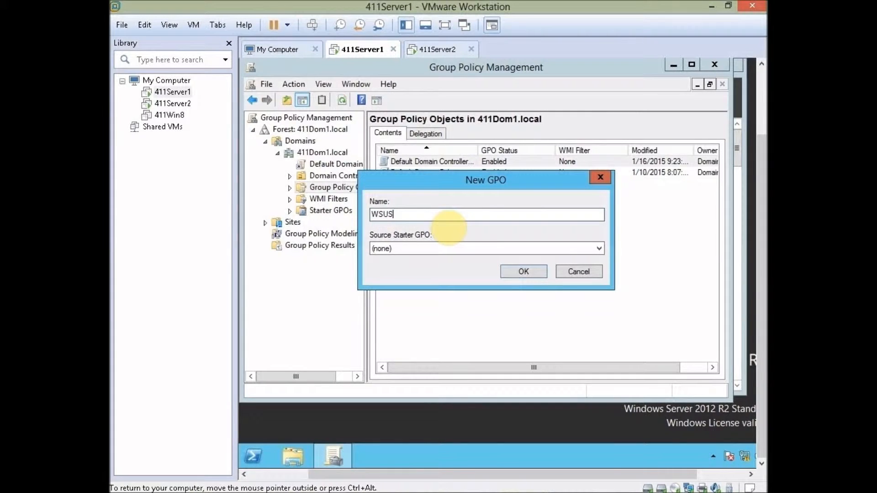
{"action": "type", "text": "-Desktops"}
{"action": "left_click", "coordinate": [522, 272]}
{"action": "left_click", "coordinate": [423, 187]}
{"action": "right_click", "coordinate": [421, 183]}
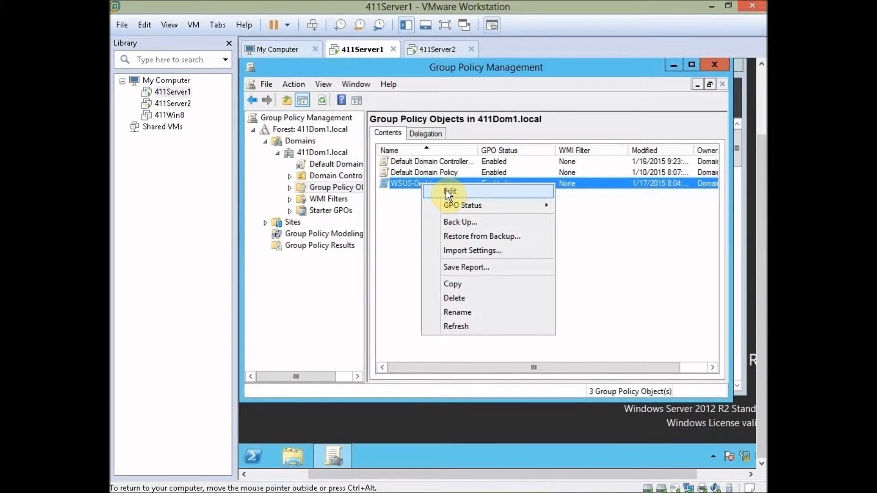
{"action": "left_click", "coordinate": [445, 190]}
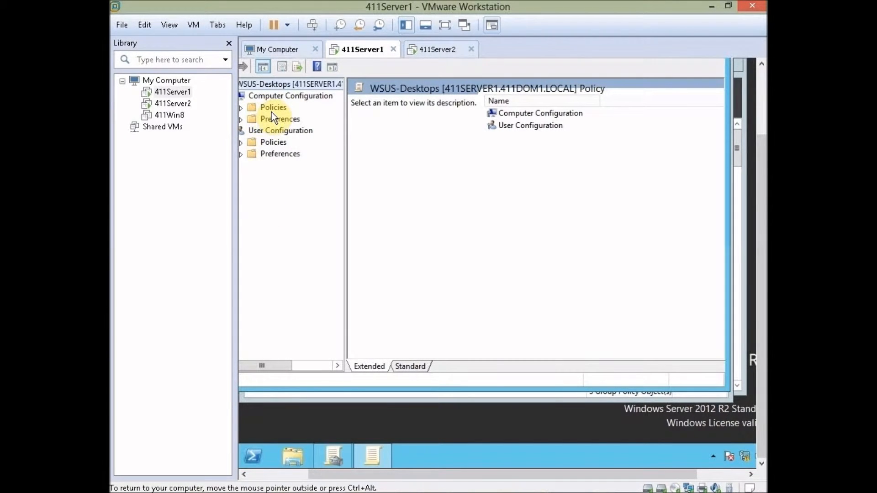
Step: Go to Administrative Templates > Windows Components > Windows Update and open Enable client-side targeting
{"action": "left_click", "coordinate": [272, 110]}
{"action": "left_click", "coordinate": [241, 108]}
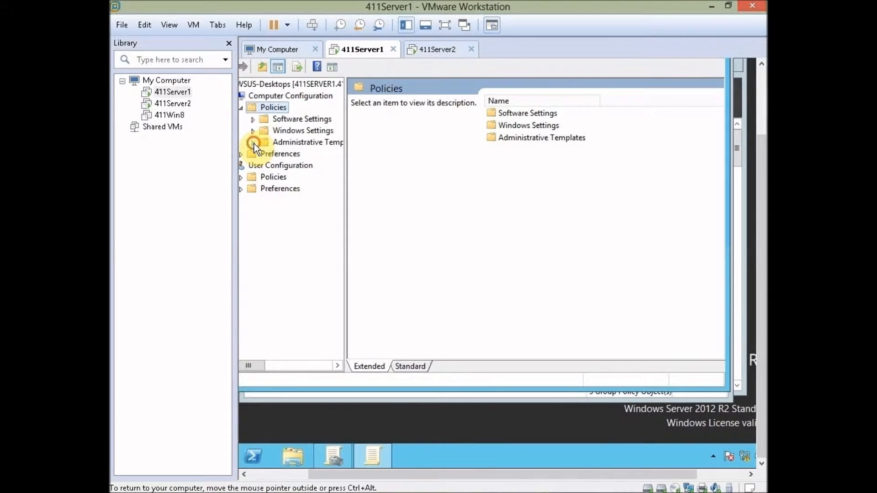
{"action": "left_click", "coordinate": [253, 143]}
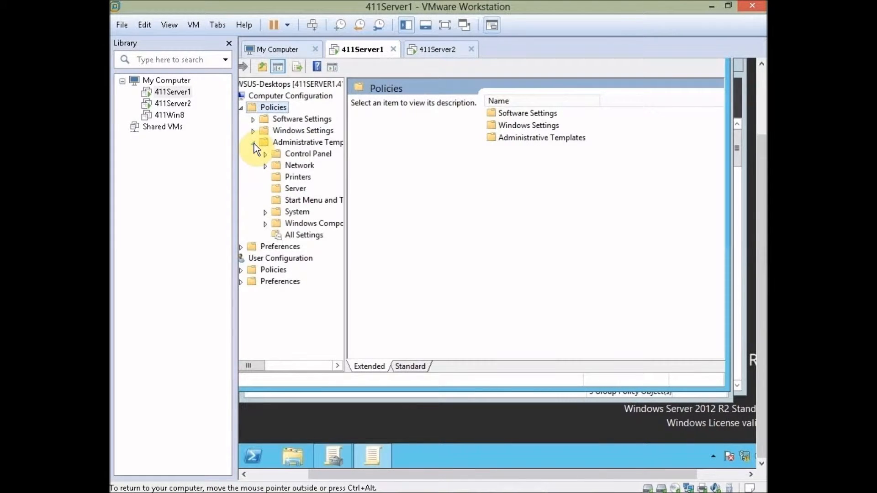
{"action": "left_click", "coordinate": [265, 224]}
{"action": "left_click_drag", "start_coordinate": [337, 206], "coordinate": [340, 336]}
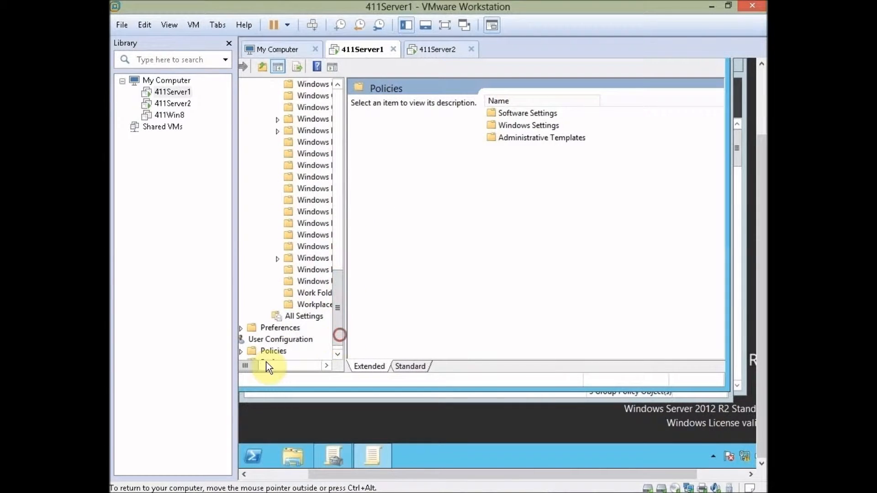
{"action": "left_click_drag", "start_coordinate": [255, 365], "coordinate": [266, 365]}
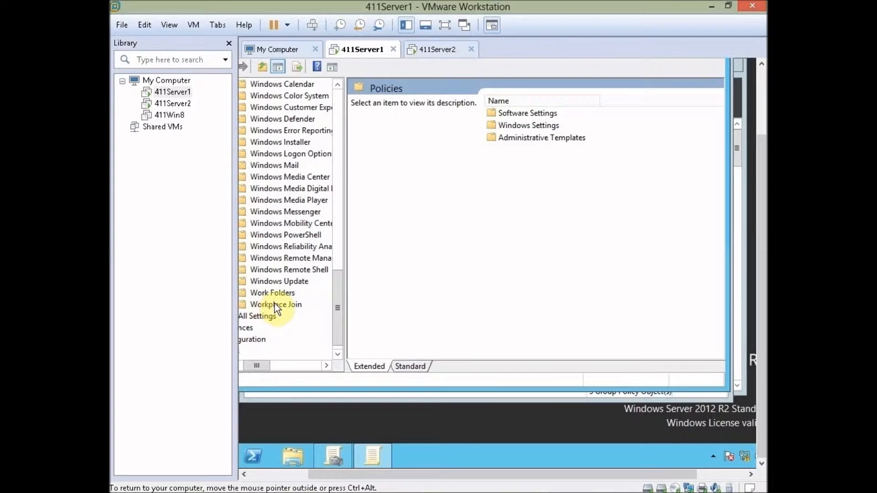
{"action": "left_click", "coordinate": [298, 281]}
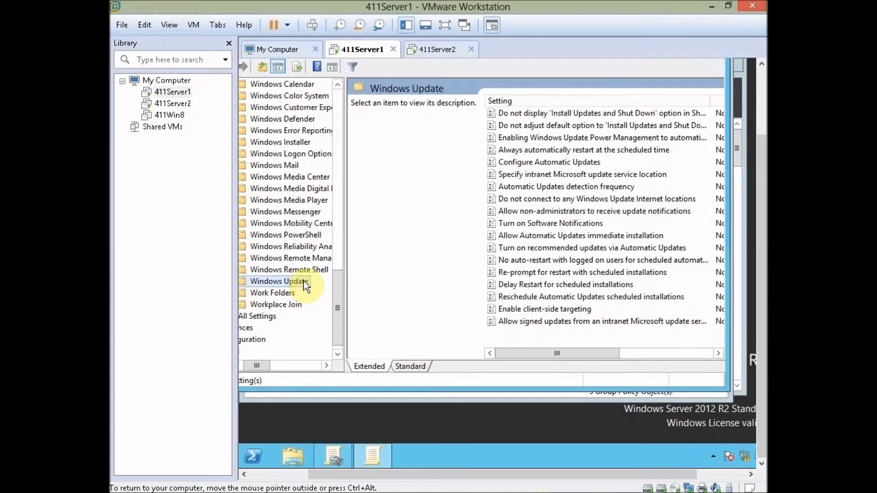
{"action": "left_click", "coordinate": [563, 311]}
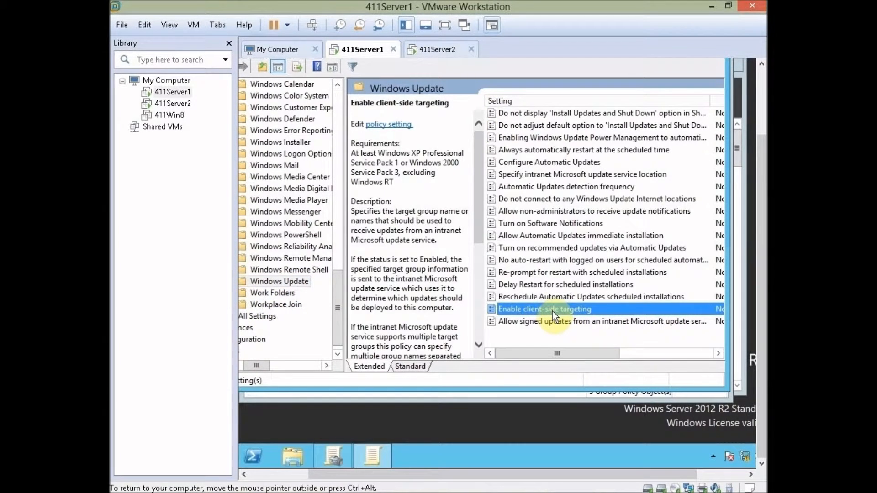
{"action": "double_click", "coordinate": [552, 311]}
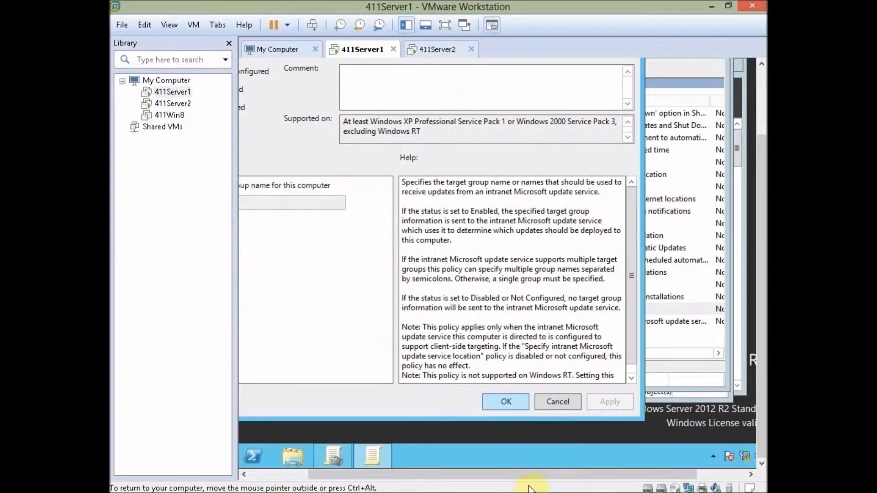
Step: Enable client-side targeting with target group name Desktops and save it
{"action": "left_click_drag", "start_coordinate": [519, 476], "coordinate": [471, 475]}
{"action": "left_click_drag", "start_coordinate": [761, 306], "coordinate": [761, 260]}
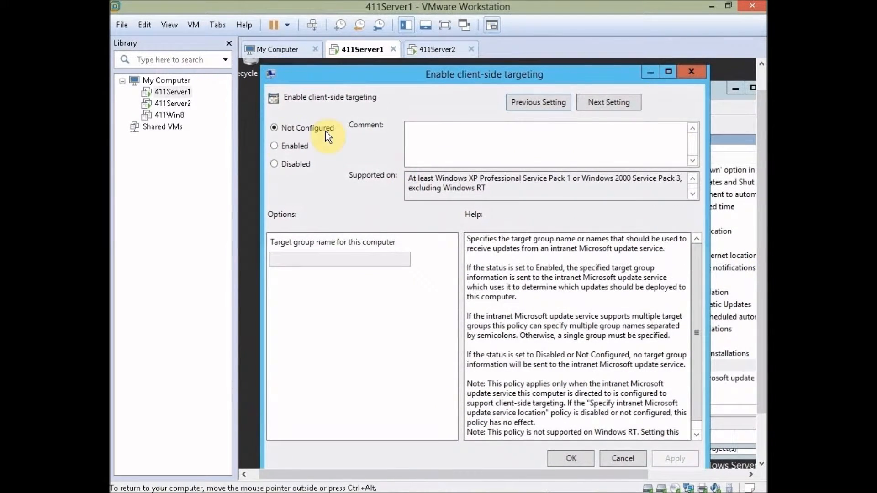
{"action": "left_click", "coordinate": [278, 147]}
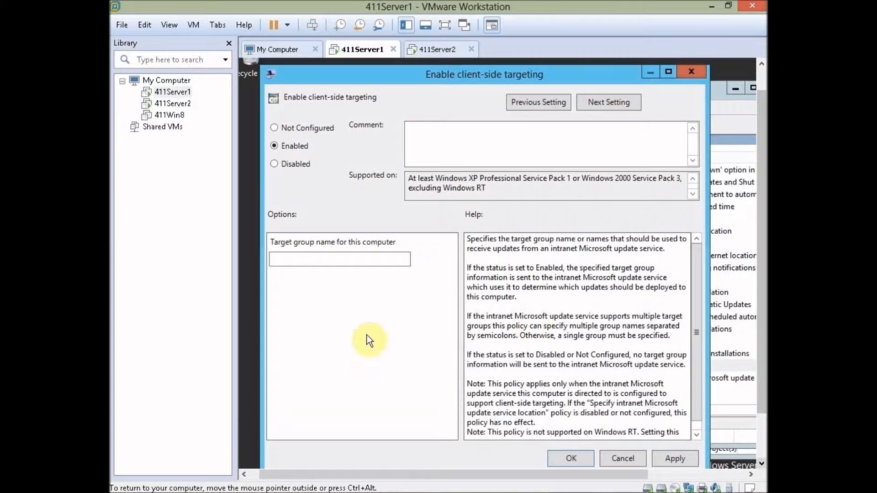
{"action": "left_click", "coordinate": [323, 254]}
{"action": "type", "text": "Desk"}
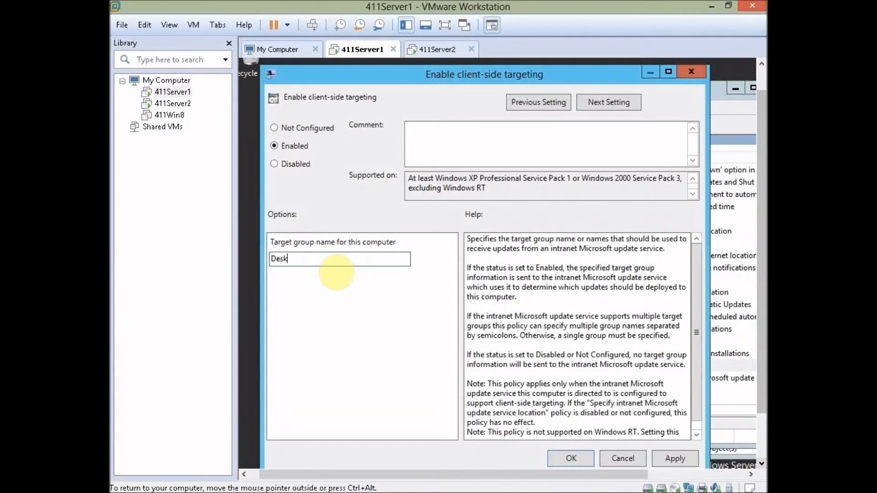
{"action": "type", "text": "tops"}
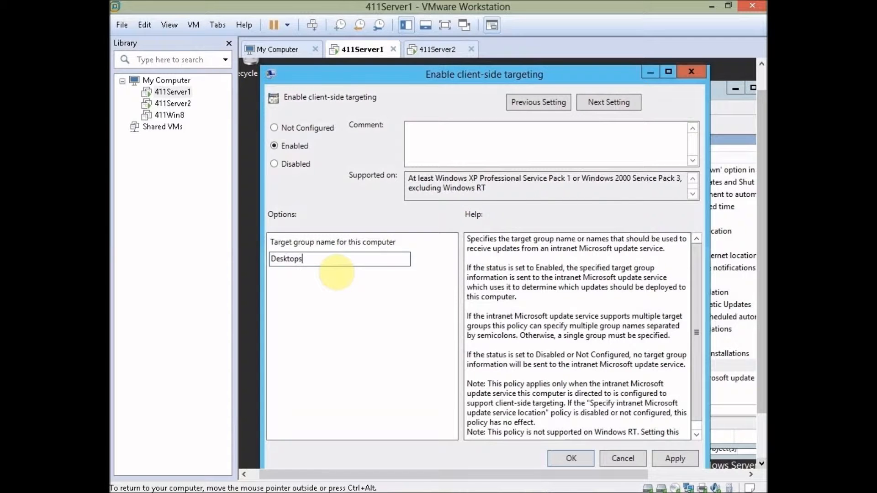
{"action": "left_click", "coordinate": [564, 454]}
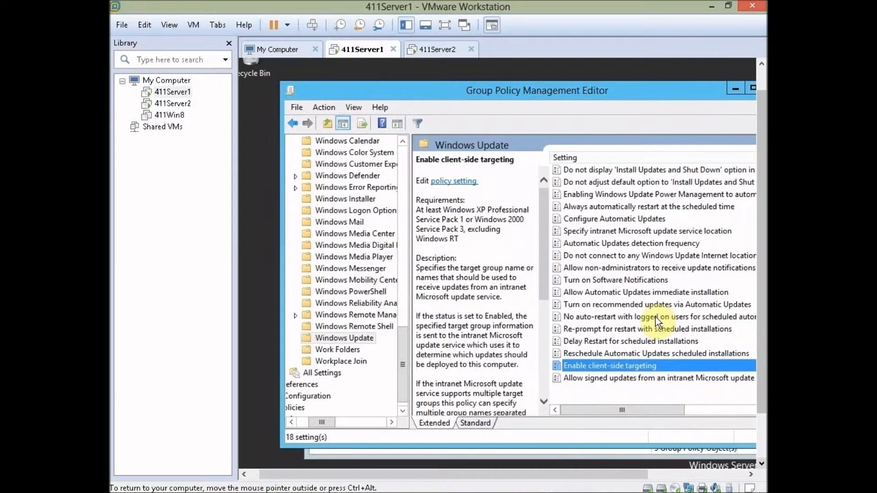
Step: Enable Configure Automatic Updates with option 3, auto download and notify, every day at 03:00
{"action": "left_click", "coordinate": [640, 219]}
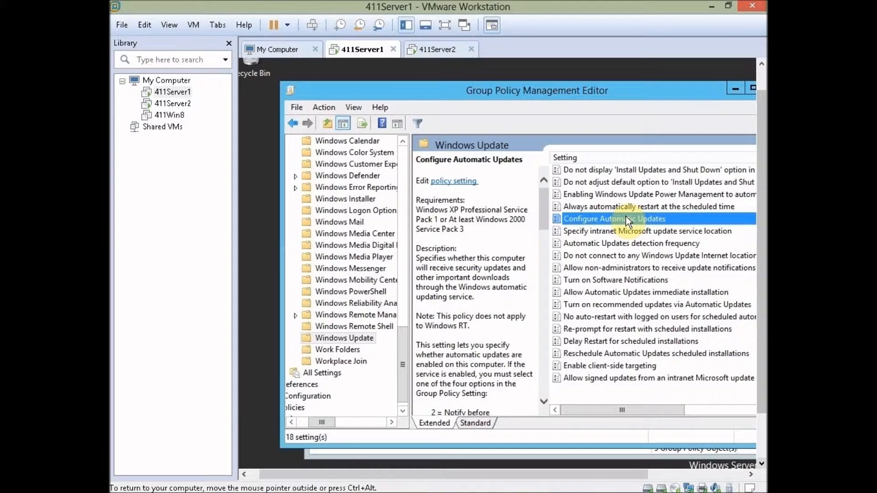
{"action": "double_click", "coordinate": [625, 219]}
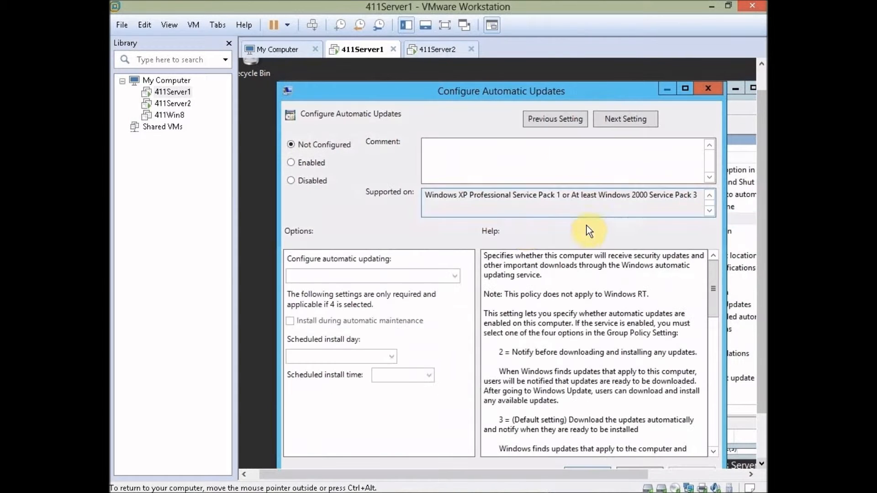
{"action": "left_click", "coordinate": [318, 165]}
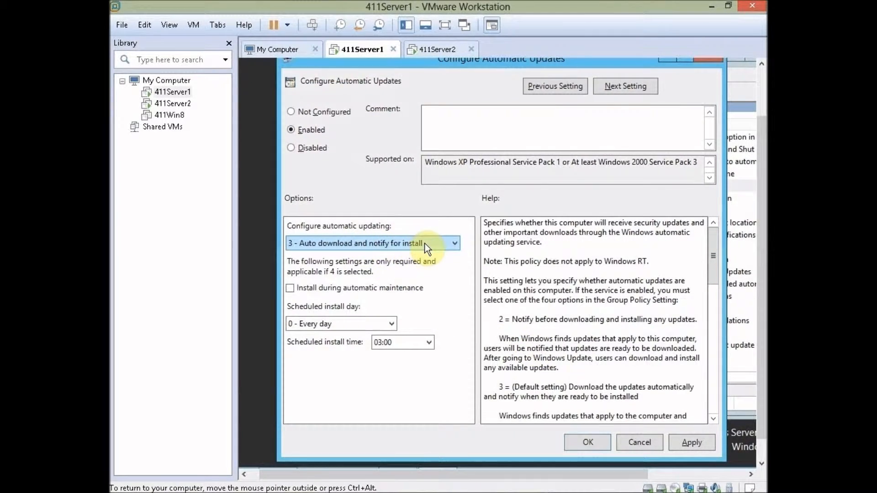
{"action": "left_click", "coordinate": [584, 440]}
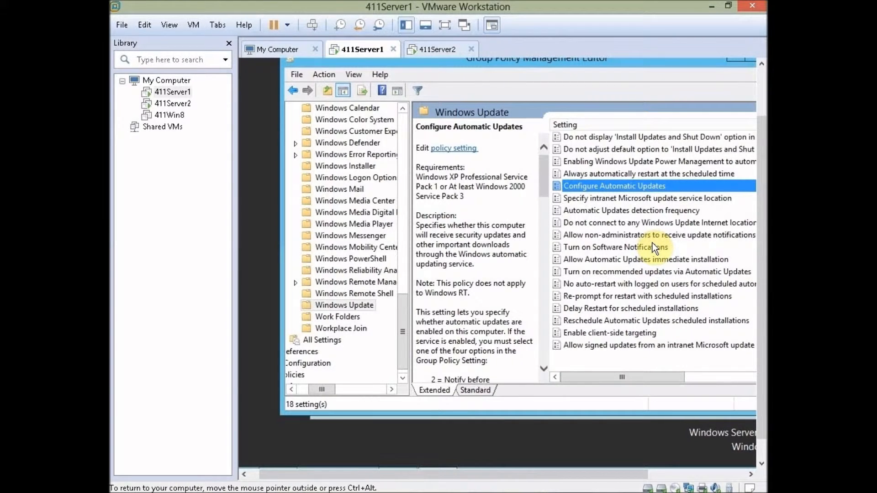
{"action": "left_click", "coordinate": [623, 200]}
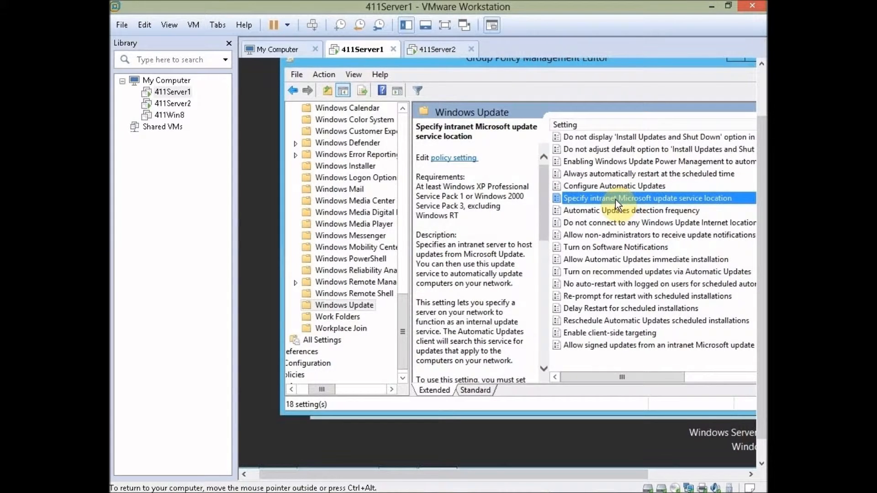
{"action": "double_click", "coordinate": [615, 199]}
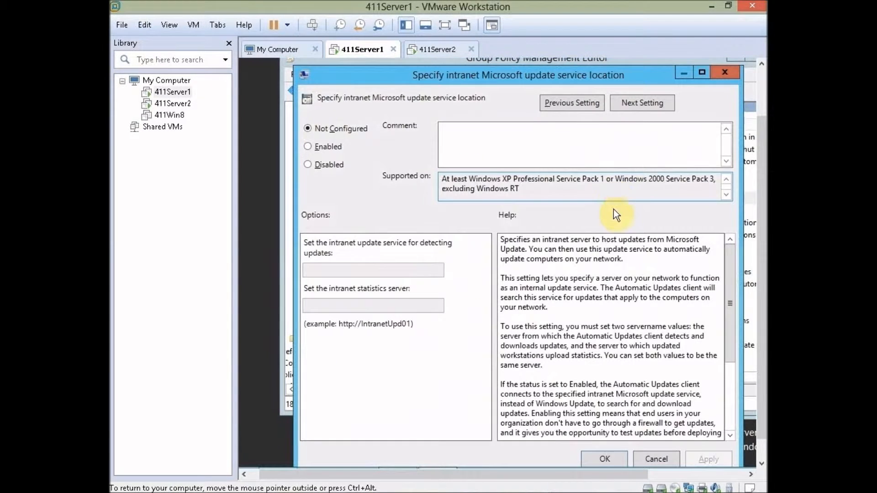
{"action": "left_click", "coordinate": [317, 145]}
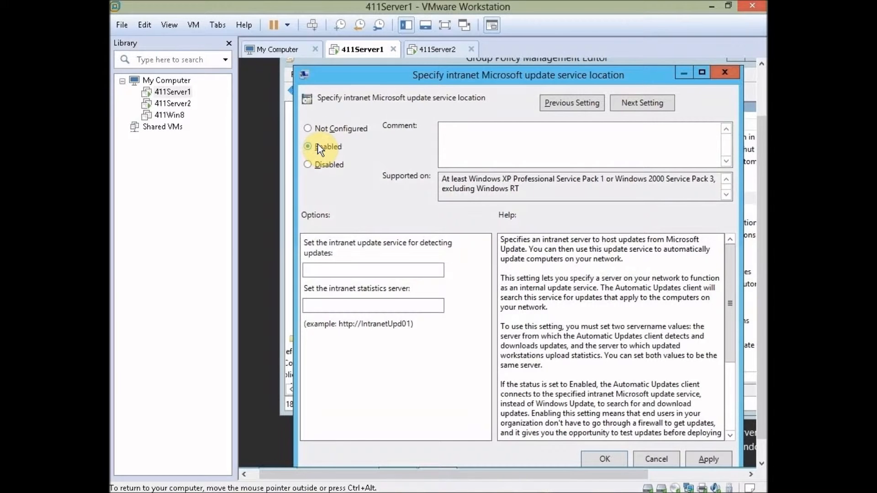
{"action": "left_click", "coordinate": [342, 269]}
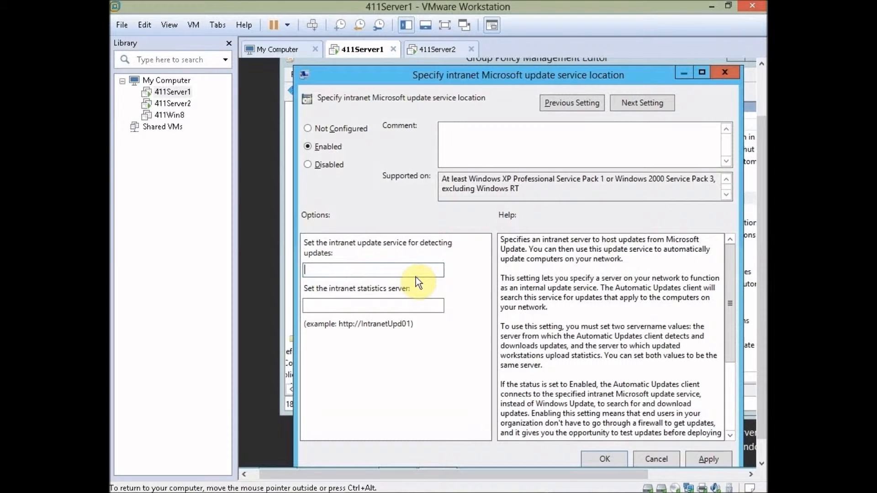
{"action": "type", "text": "http"}
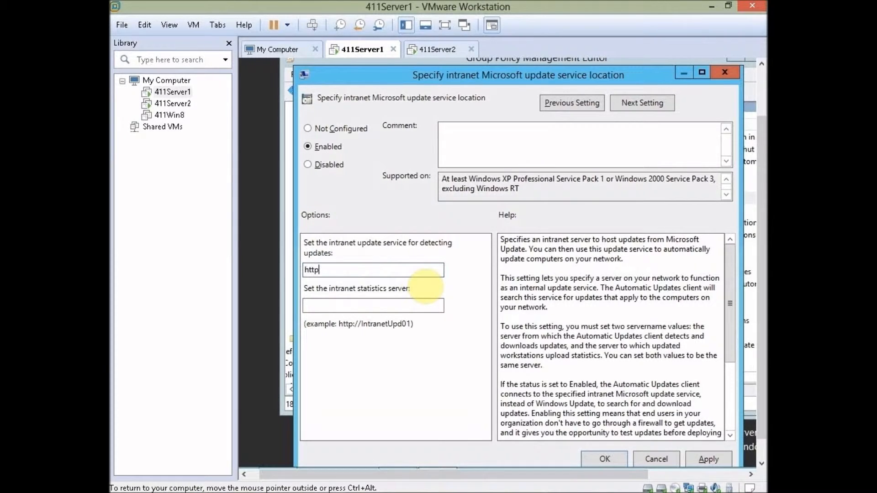
{"action": "type", "text": "://411Server2:8530"}
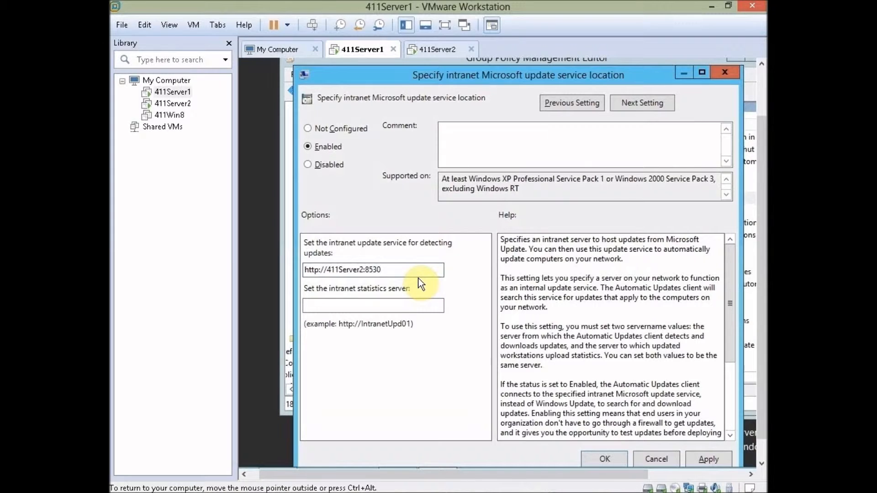
{"action": "left_click_drag", "start_coordinate": [400, 270], "coordinate": [264, 270]}
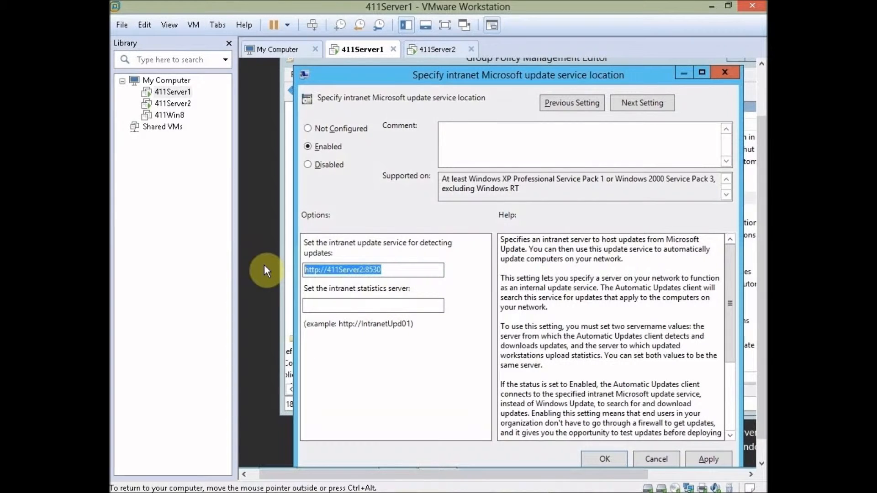
{"action": "key", "text": "ctrl+c"}
{"action": "left_click", "coordinate": [333, 305]}
{"action": "key", "text": "ctrl+v"}
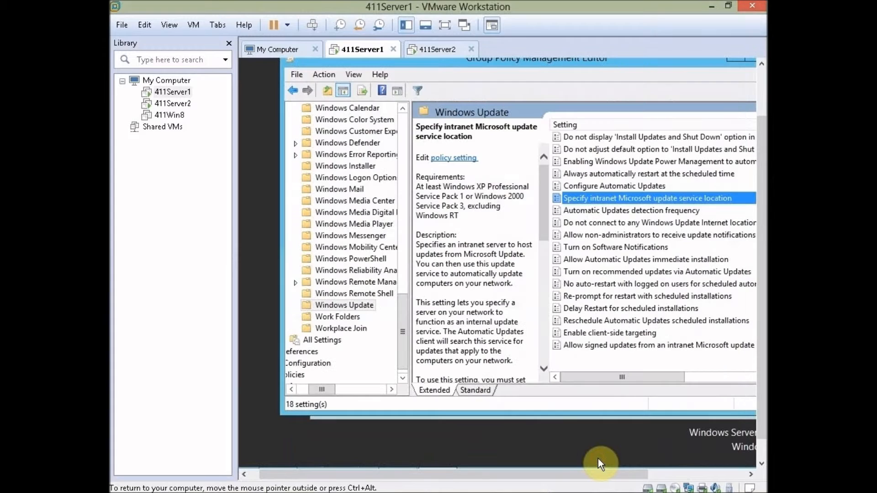
{"action": "left_click", "coordinate": [604, 459]}
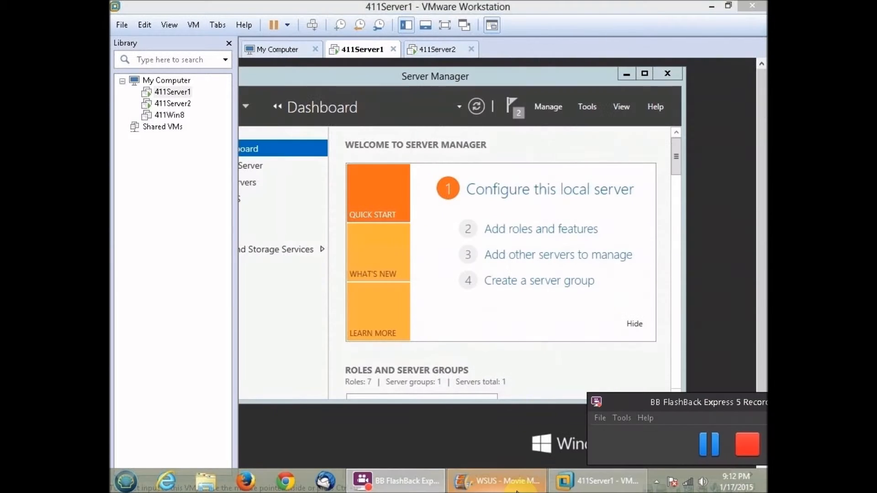
Step: On the server VM, launch Active Directory Users and Computers from the Tools menu
{"action": "left_click", "coordinate": [715, 352]}
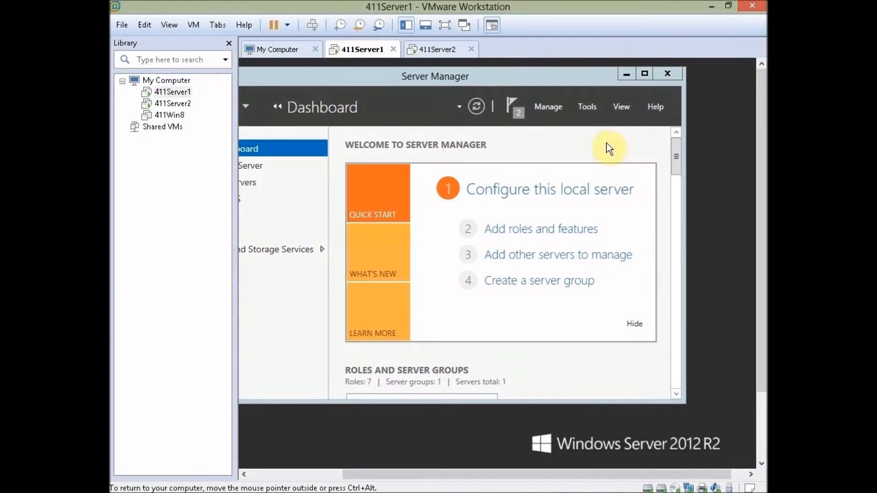
{"action": "left_click", "coordinate": [588, 107]}
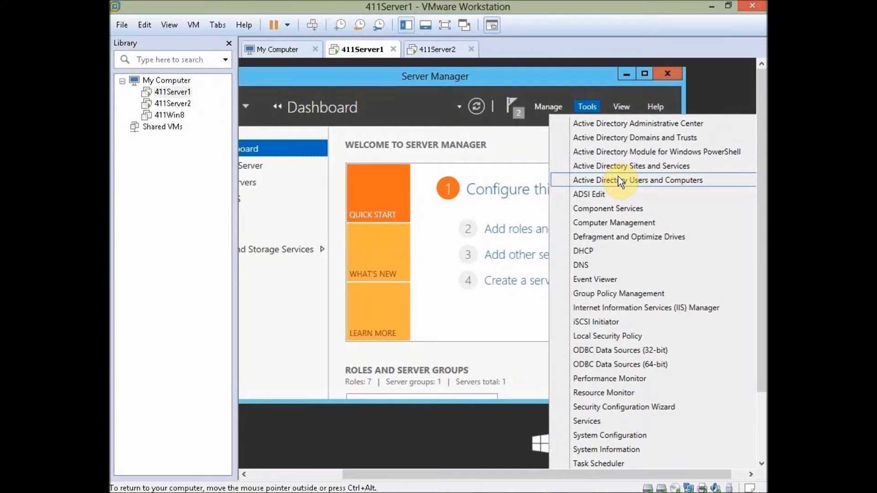
{"action": "left_click", "coordinate": [618, 177]}
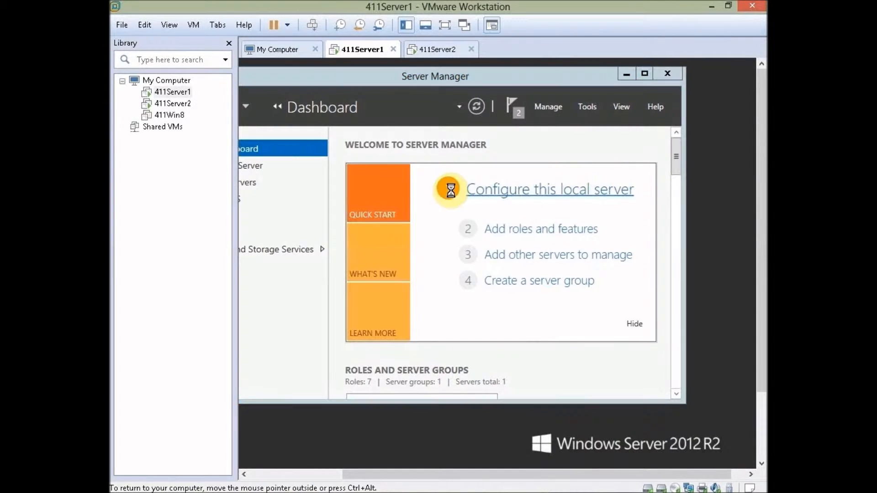
{"action": "left_click_drag", "start_coordinate": [355, 473], "coordinate": [283, 474]}
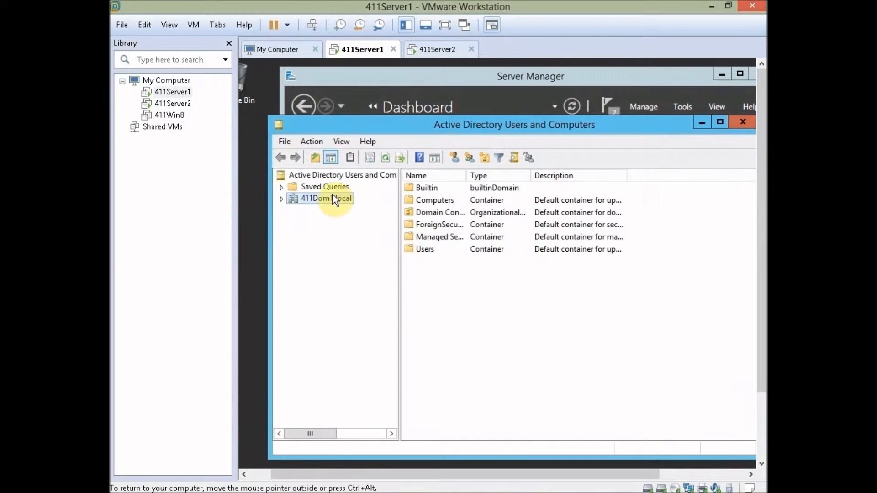
Step: Create a new organizational unit named 'Desktops' under the 411Dom1.local domain
{"action": "right_click", "coordinate": [317, 203]}
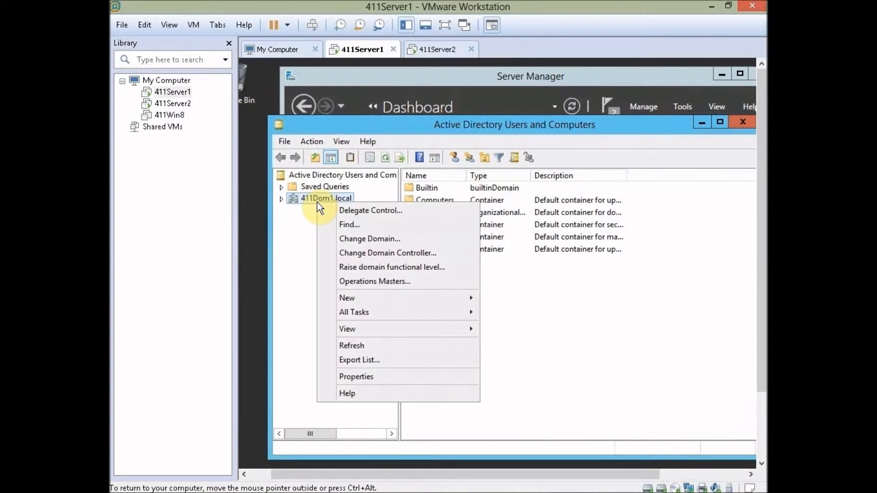
{"action": "mouse_move", "coordinate": [422, 296]}
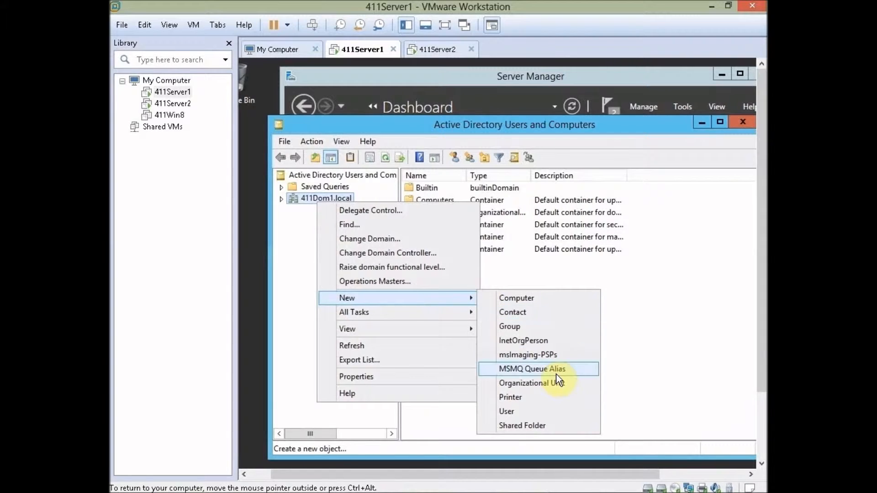
{"action": "left_click", "coordinate": [558, 388]}
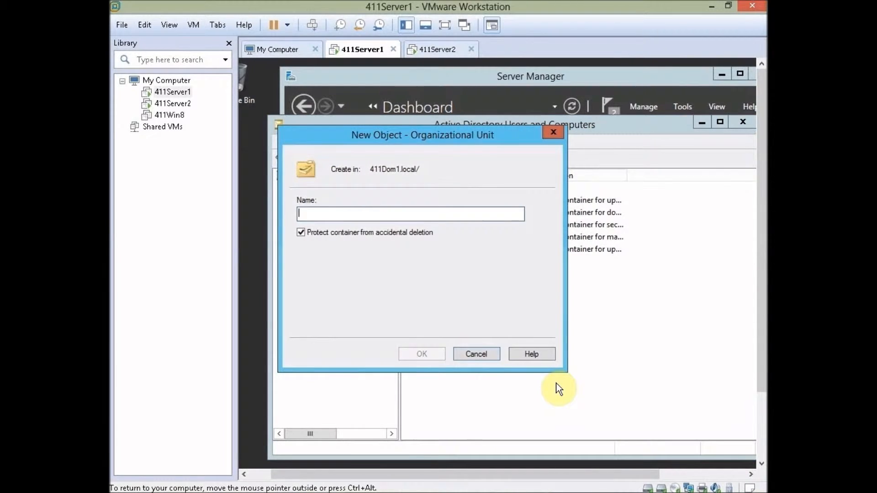
{"action": "type", "text": "Desktops"}
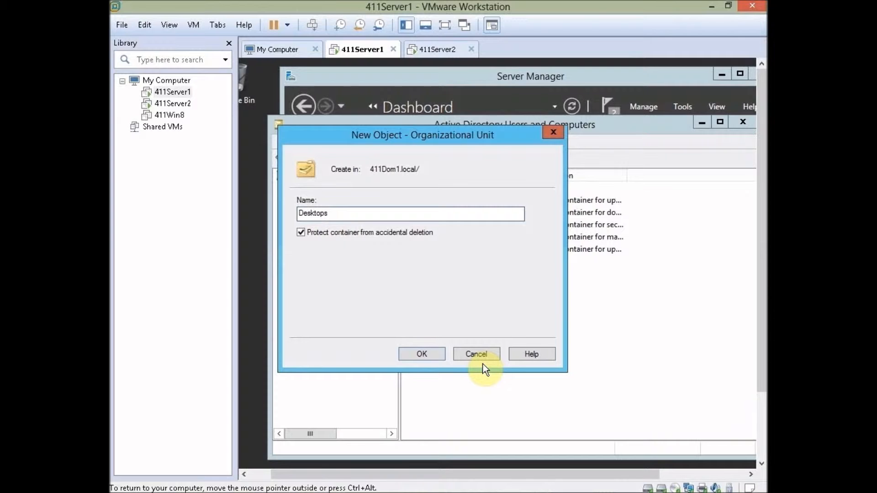
{"action": "left_click", "coordinate": [420, 354]}
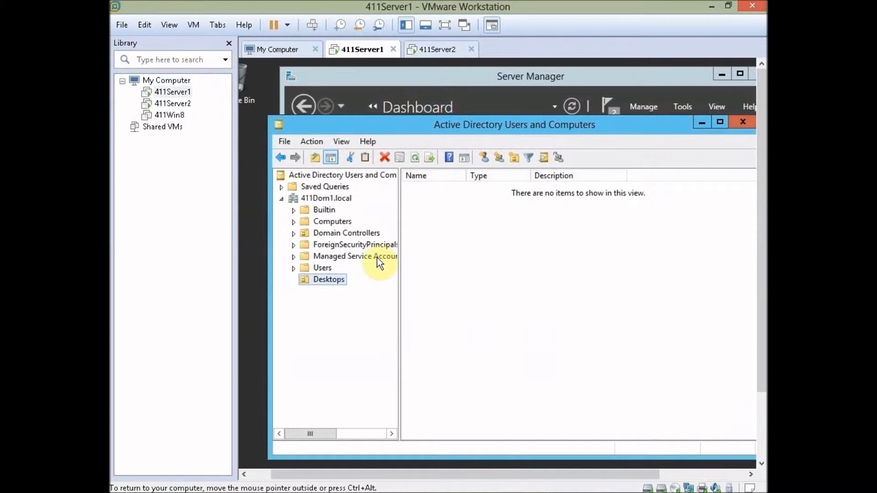
Step: Move the 411WIN8 computer account from Computers into the Desktops OU, then view Users
{"action": "left_click", "coordinate": [344, 222]}
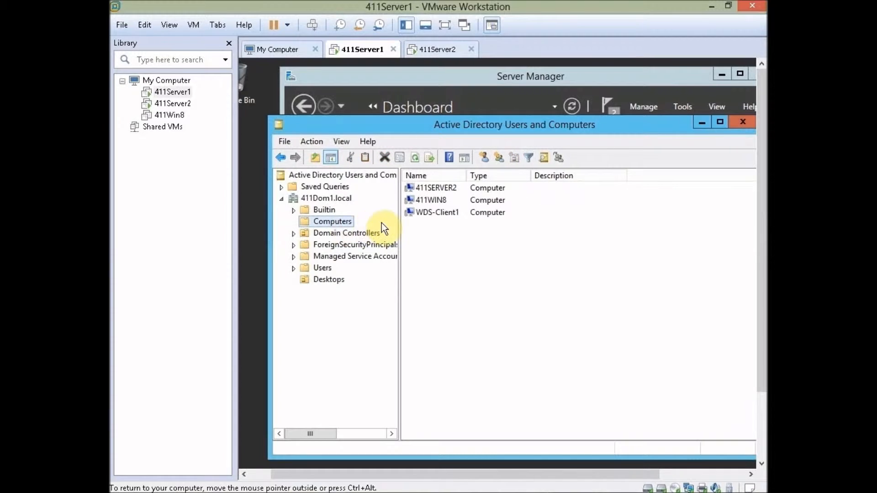
{"action": "left_click", "coordinate": [430, 201]}
{"action": "left_click_drag", "start_coordinate": [431, 199], "coordinate": [335, 278]}
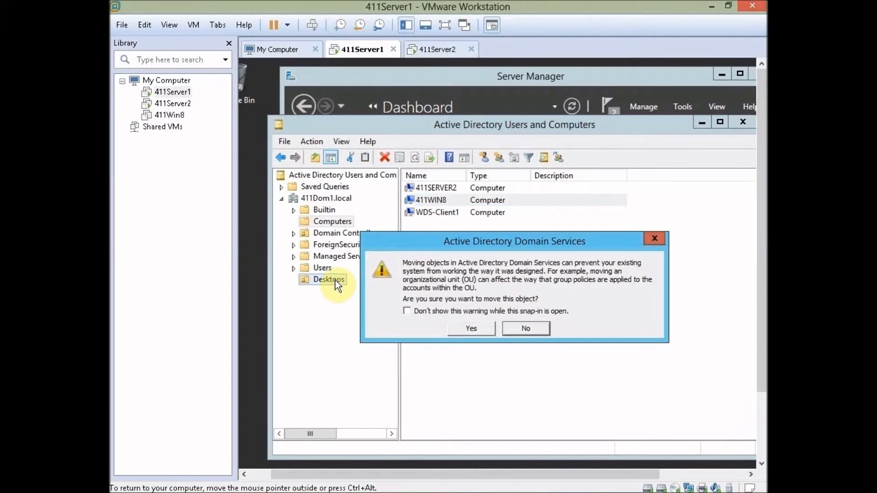
{"action": "left_click", "coordinate": [472, 329]}
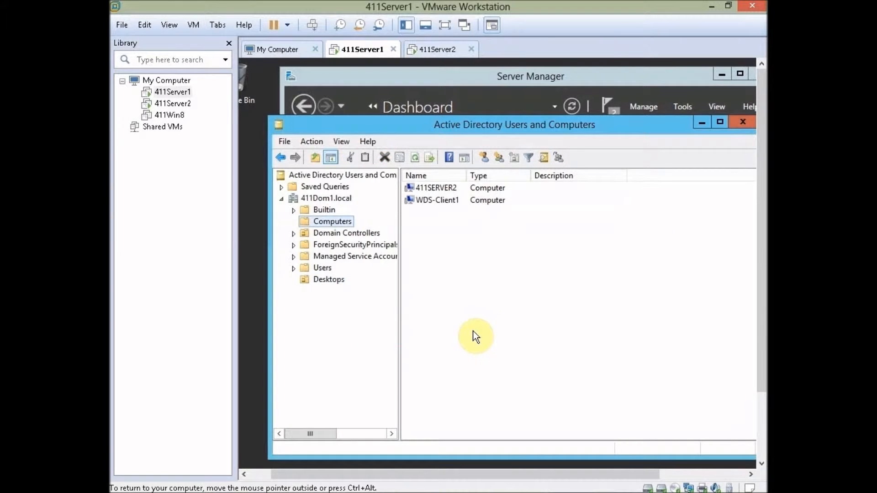
{"action": "left_click", "coordinate": [323, 268]}
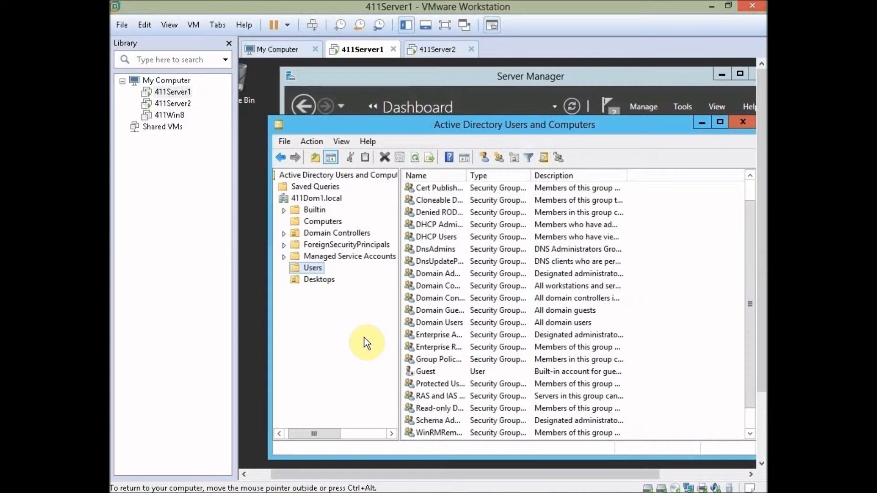
Step: Start a new user in Users with full name 'Windows8 User' and logon name 'Win8User'
{"action": "right_click", "coordinate": [309, 267]}
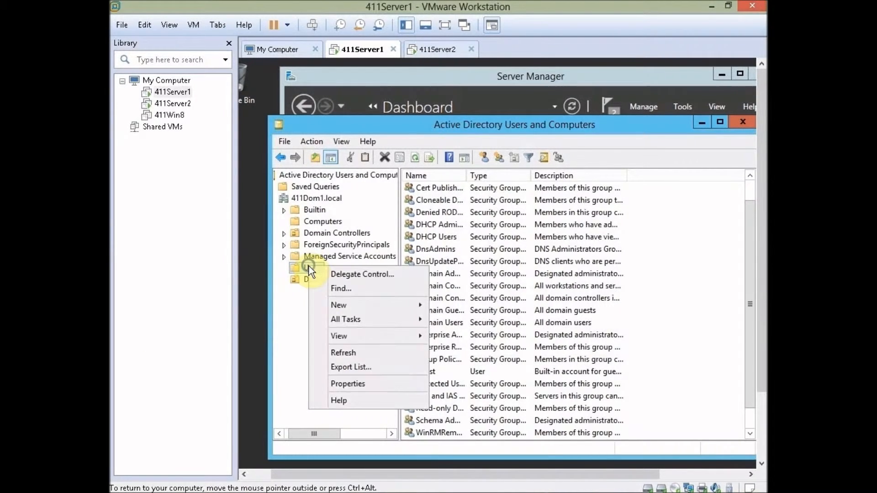
{"action": "mouse_move", "coordinate": [377, 307]}
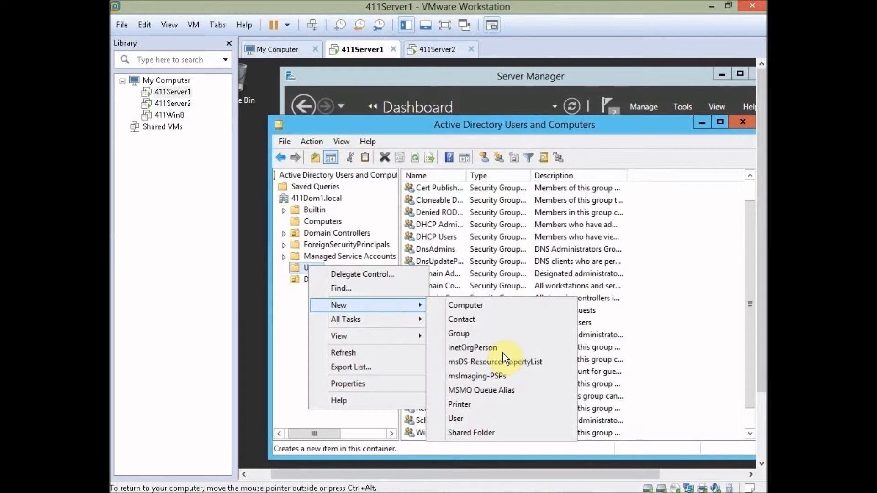
{"action": "left_click", "coordinate": [496, 418]}
{"action": "left_click", "coordinate": [386, 241]}
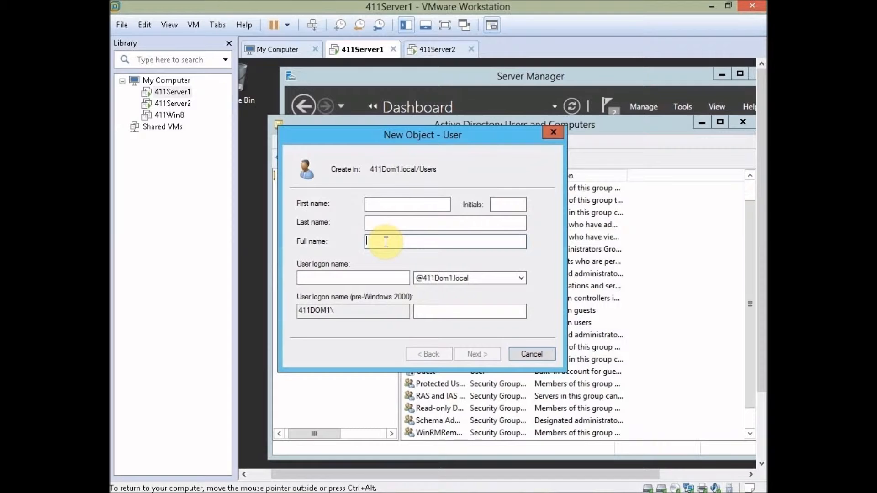
{"action": "type", "text": "Windows8 User"}
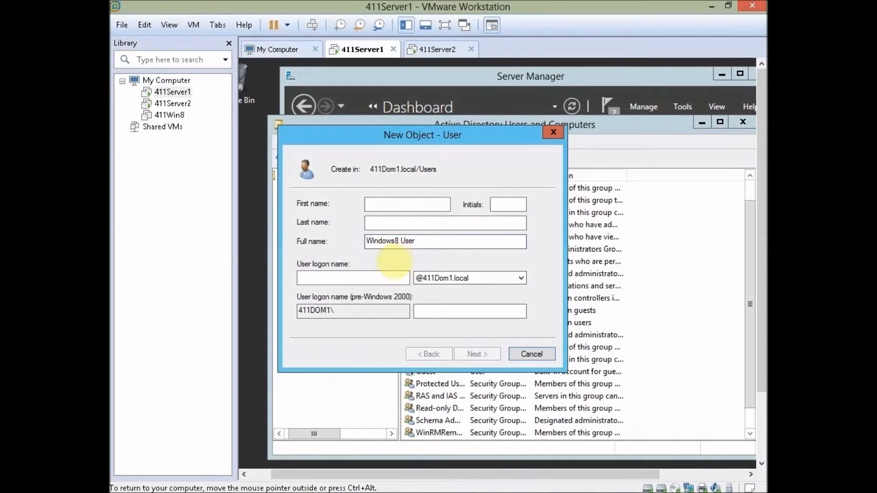
{"action": "left_click", "coordinate": [359, 277]}
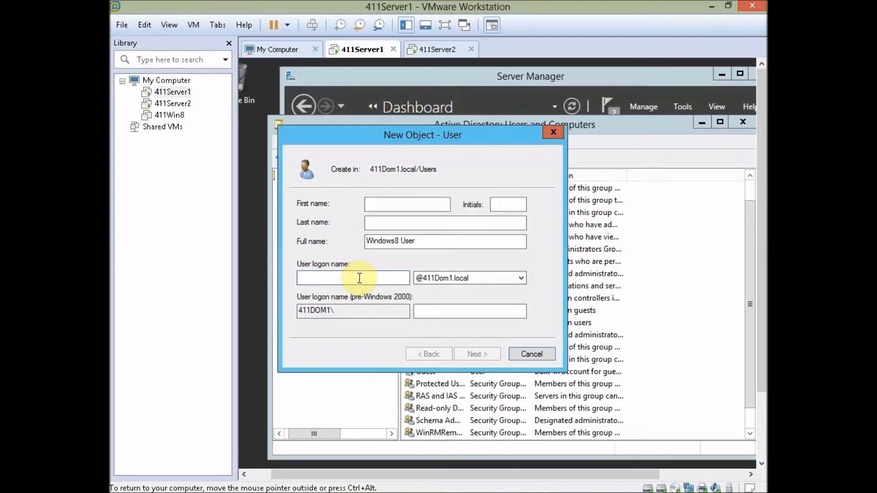
{"action": "type", "text": "Win8"}
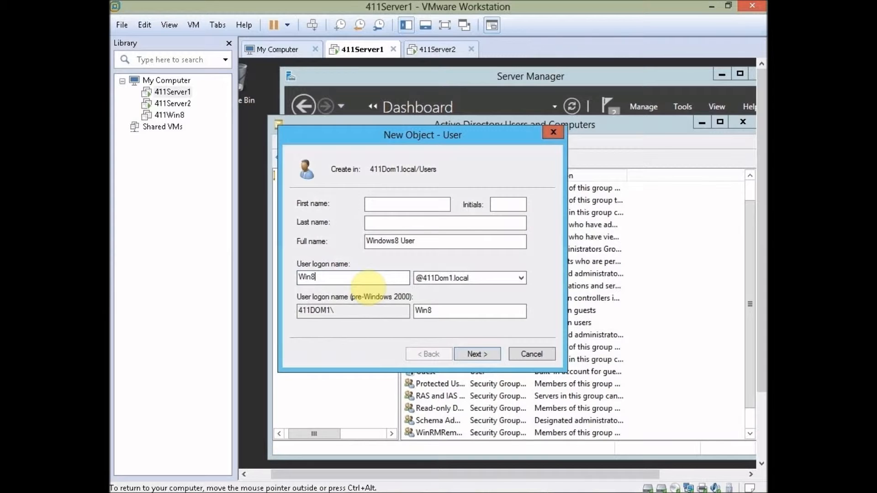
{"action": "type", "text": "User"}
{"action": "left_click", "coordinate": [466, 350]}
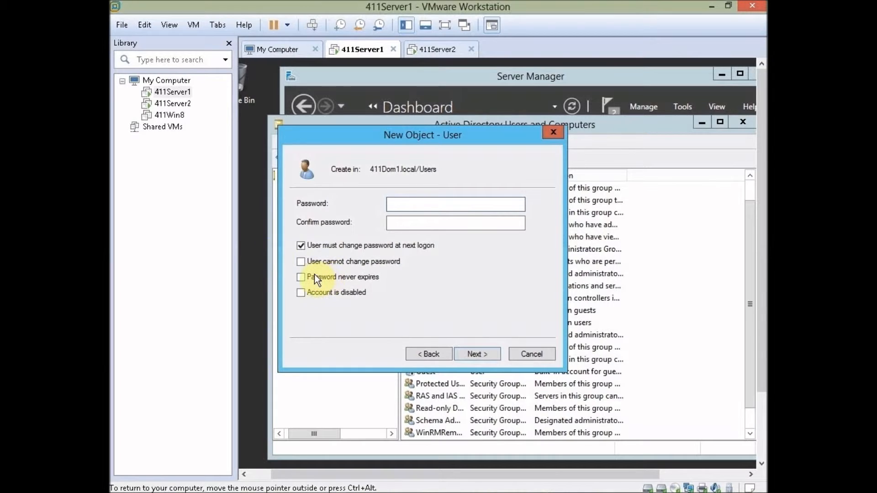
Step: Give the new user a non-expiring password, enter and confirm it, and finish creating the account
{"action": "left_click", "coordinate": [301, 277]}
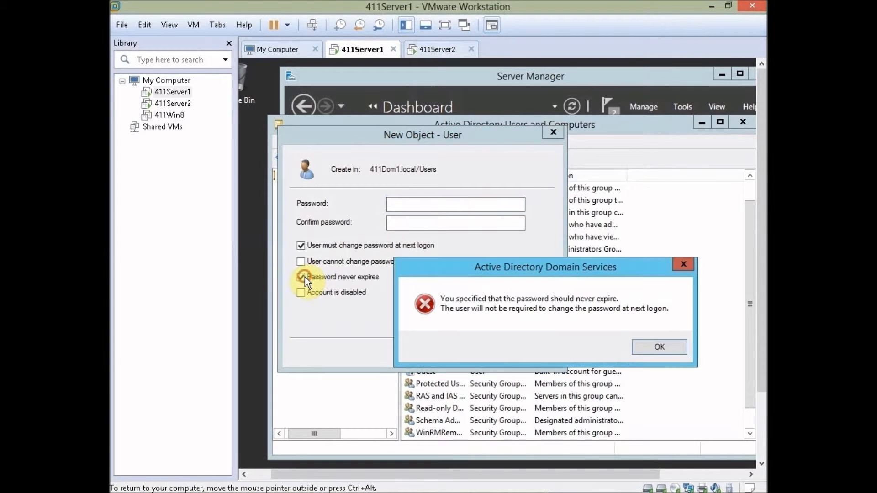
{"action": "left_click", "coordinate": [658, 348]}
{"action": "left_click", "coordinate": [398, 203]}
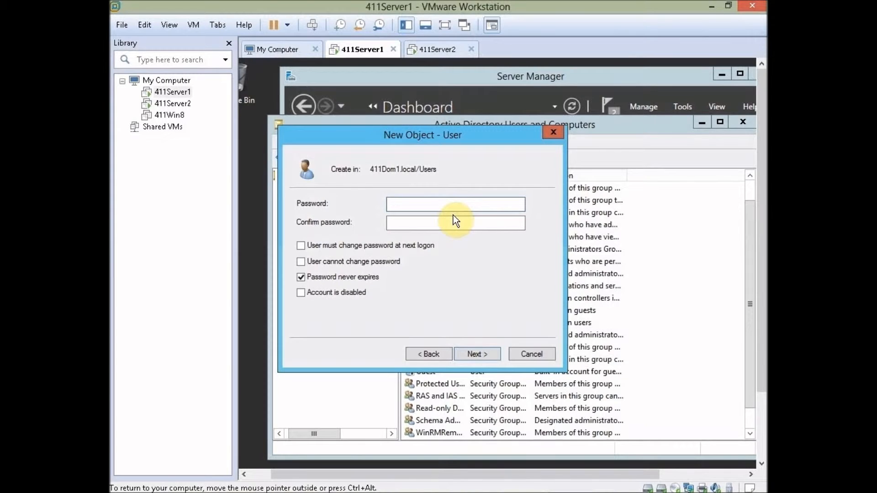
{"action": "type", "text": "Pa$$word01"}
{"action": "key", "text": "Tab"}
{"action": "type", "text": "Pa$$w"}
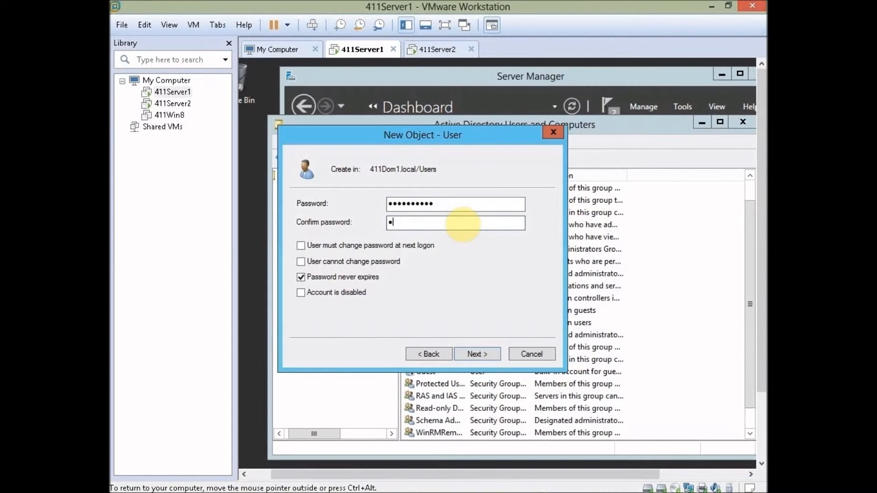
{"action": "type", "text": "ord12"}
{"action": "left_click", "coordinate": [470, 354]}
{"action": "left_click", "coordinate": [478, 354]}
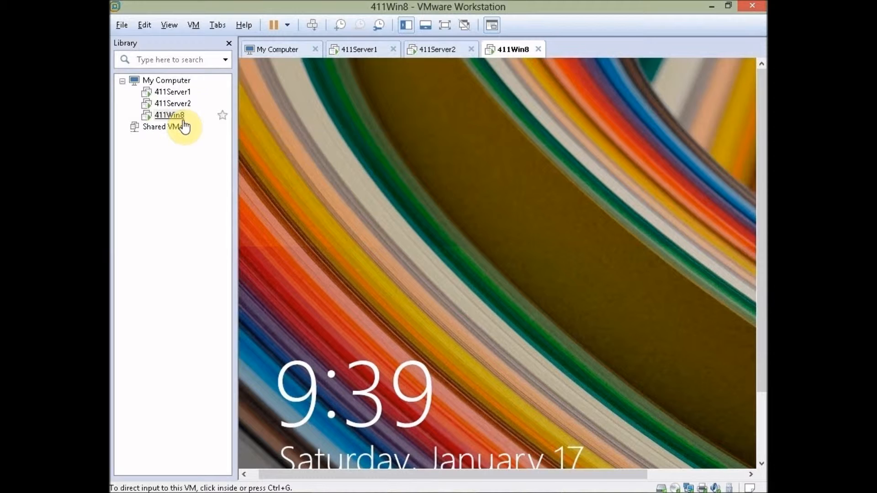
Step: On the 411Win8 VM, sign in via Other user as Win8User with the account password
{"action": "left_click", "coordinate": [183, 119]}
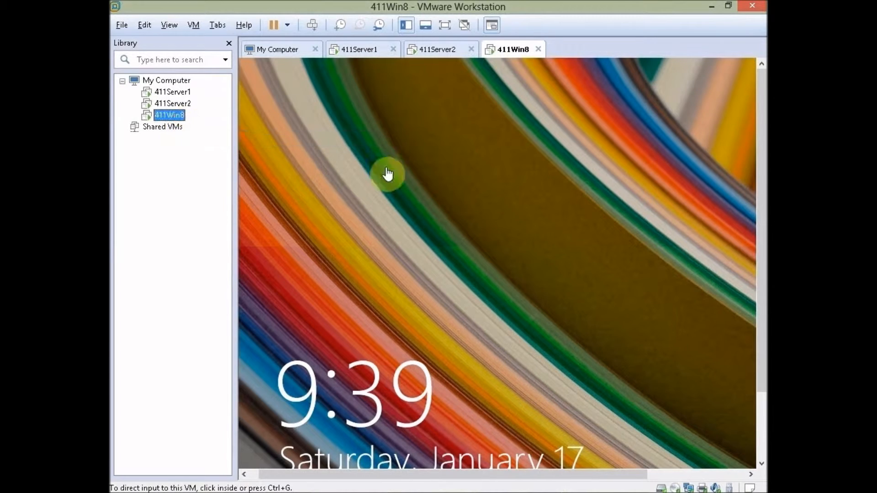
{"action": "left_click", "coordinate": [600, 298]}
{"action": "left_click", "coordinate": [566, 314]}
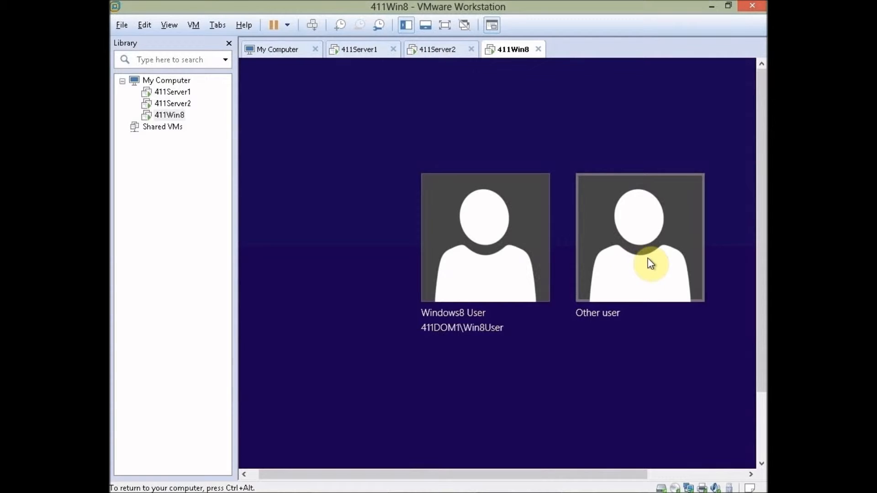
{"action": "left_click", "coordinate": [636, 263]}
{"action": "type", "text": "Win8User"}
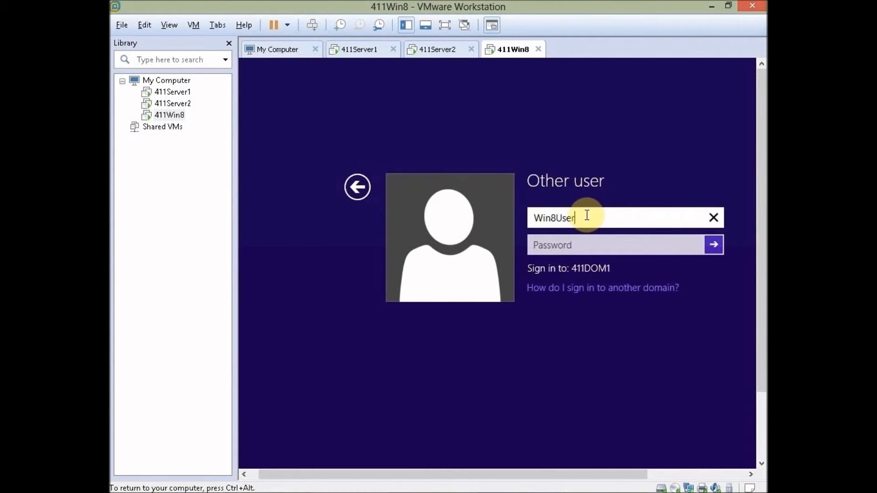
{"action": "key", "text": "Tab"}
{"action": "type", "text": "Pa"}
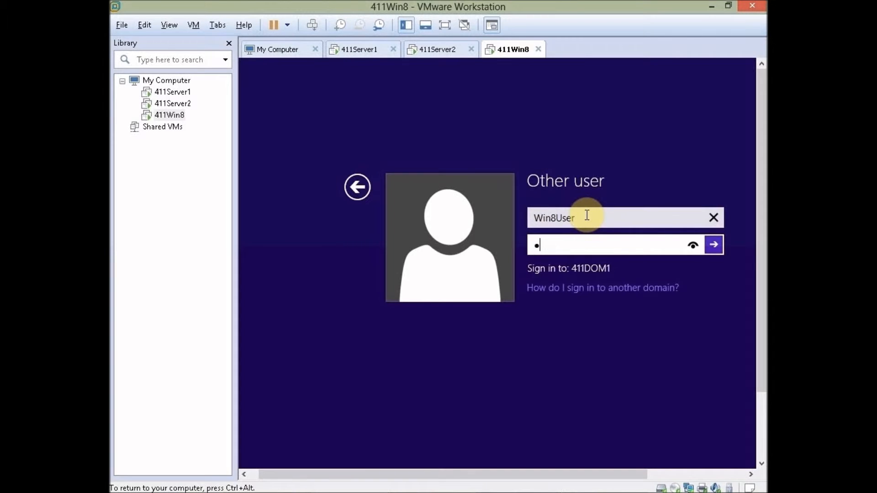
{"action": "type", "text": "$$w0rd12"}
{"action": "left_click", "coordinate": [714, 245]}
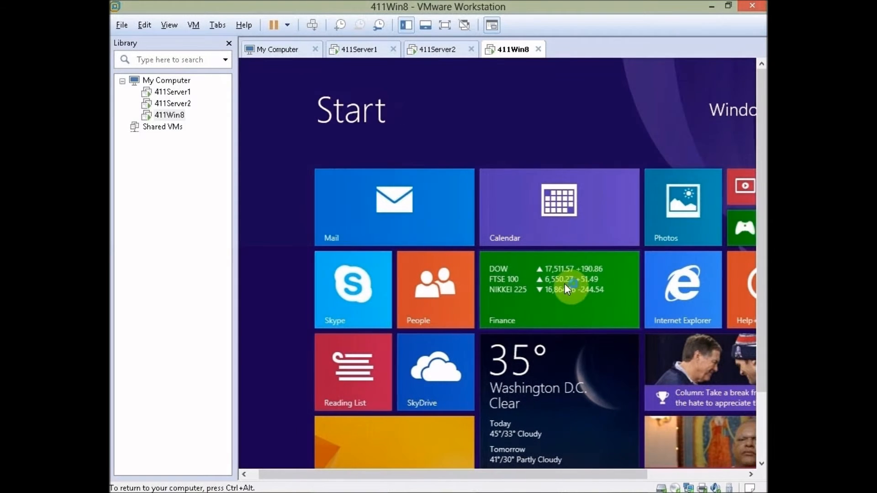
Step: On the Win8 desktop, open System then Windows Update to verify administrator-managed updates
{"action": "left_click_drag", "start_coordinate": [762, 192], "coordinate": [761, 263]}
{"action": "left_click", "coordinate": [349, 383]}
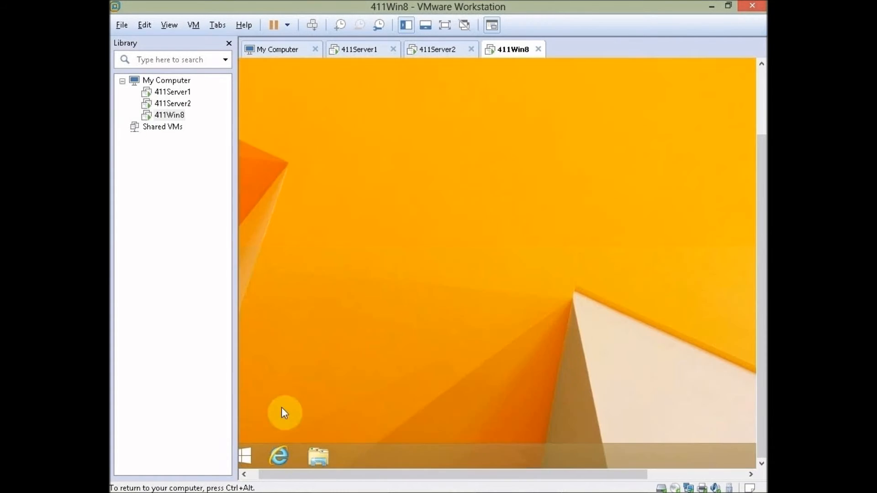
{"action": "left_click", "coordinate": [244, 473]}
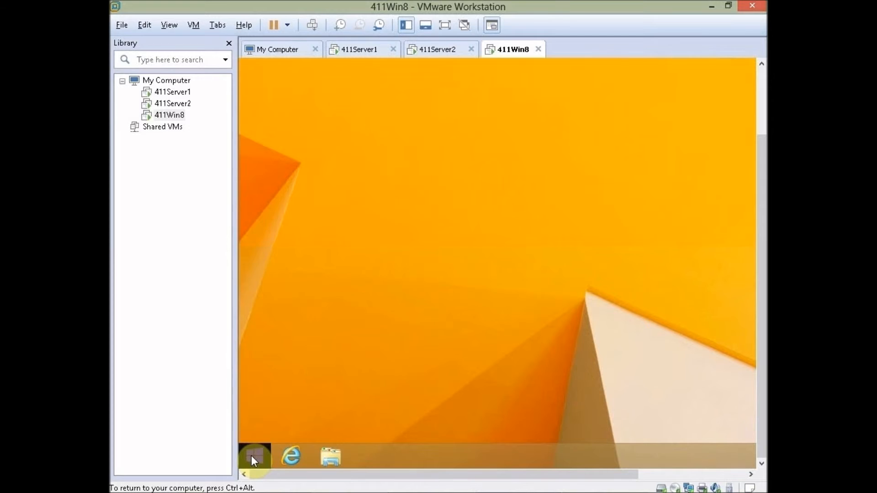
{"action": "right_click", "coordinate": [251, 456]}
{"action": "left_click", "coordinate": [321, 253]}
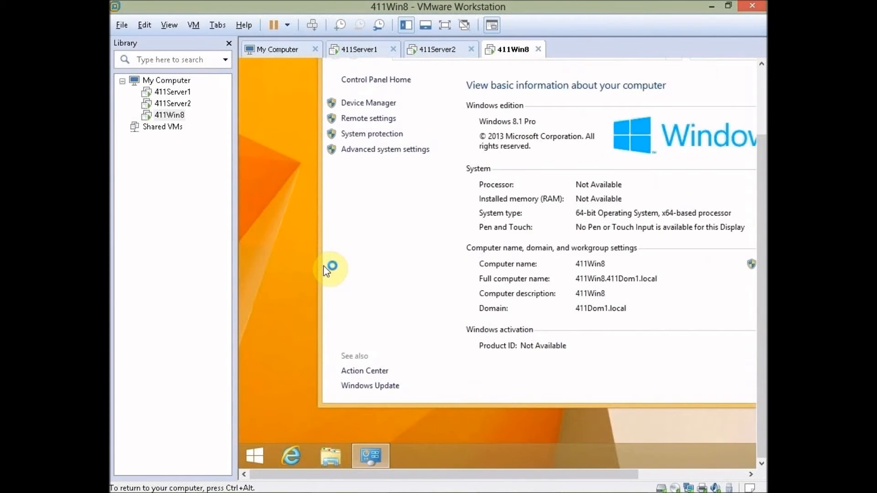
{"action": "left_click", "coordinate": [379, 388]}
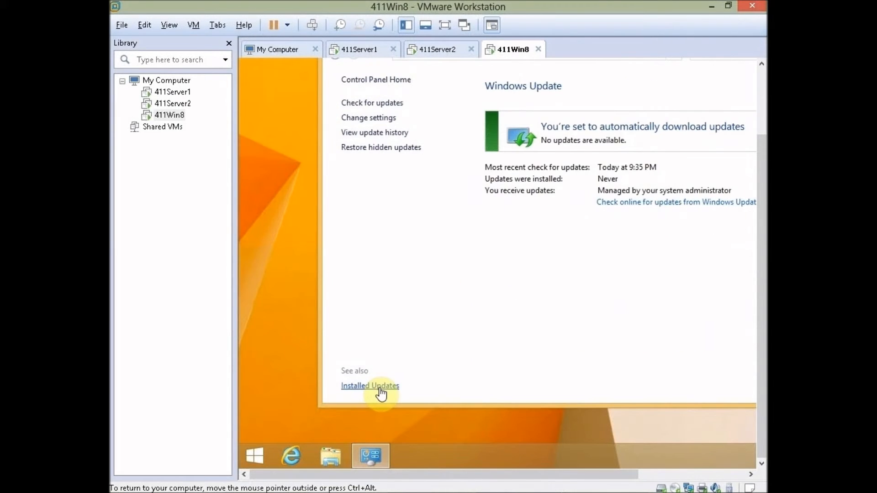
{"action": "left_click_drag", "start_coordinate": [360, 473], "coordinate": [475, 474]}
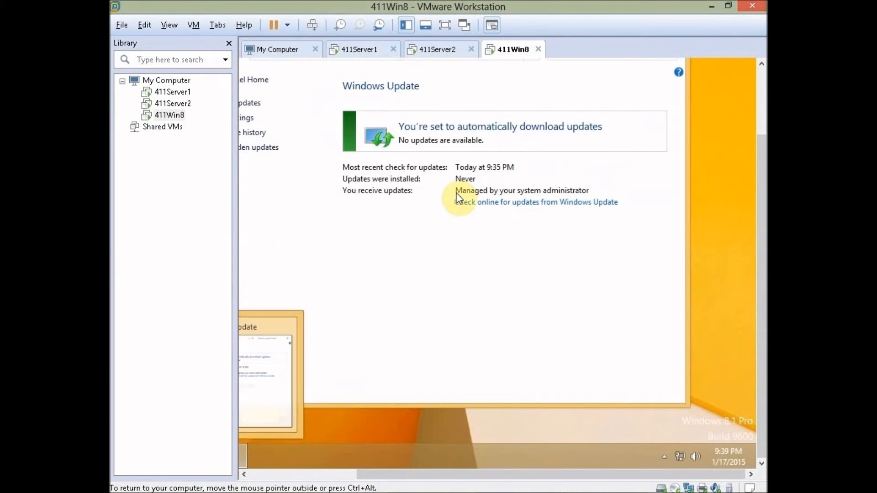
{"action": "left_click_drag", "start_coordinate": [454, 190], "coordinate": [536, 191]}
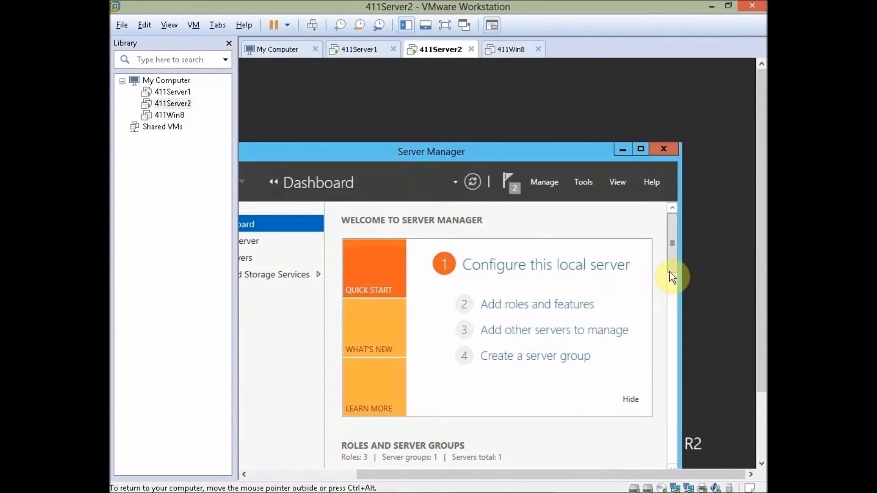
Step: Launch Windows Server Update Services from Server Manager Tools and open Synchronization Schedule options
{"action": "left_click", "coordinate": [585, 182]}
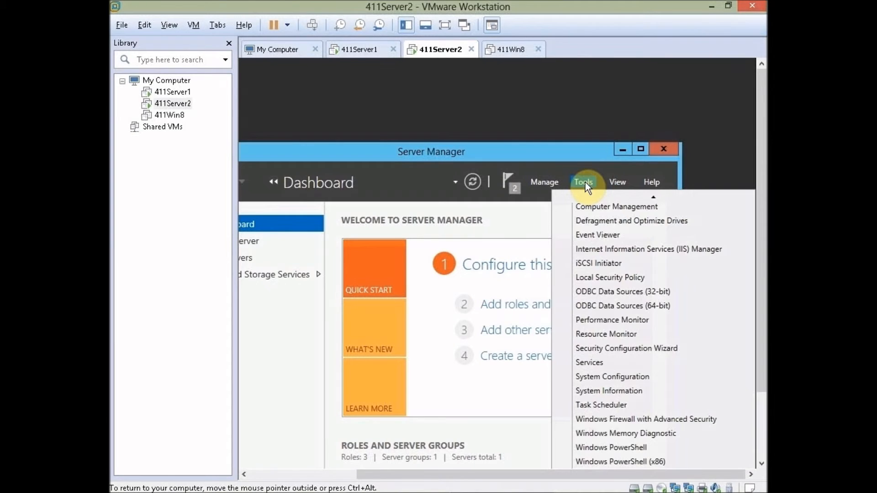
{"action": "left_click", "coordinate": [761, 430]}
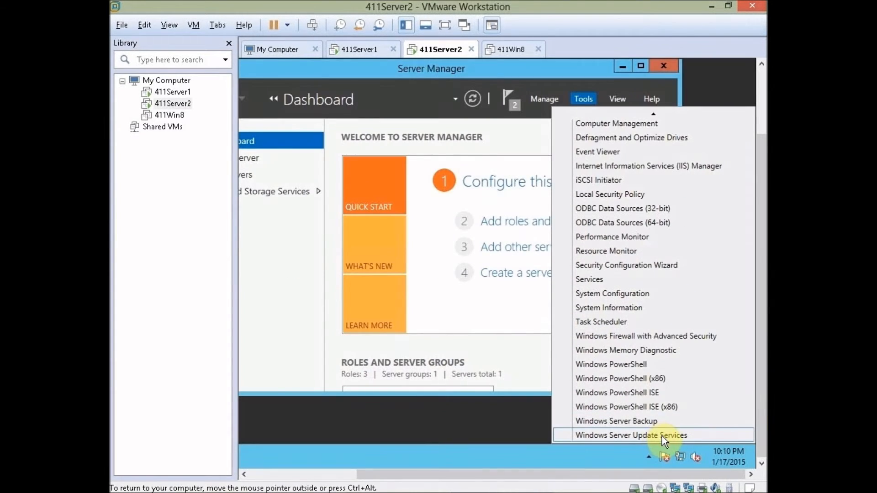
{"action": "left_click", "coordinate": [673, 436]}
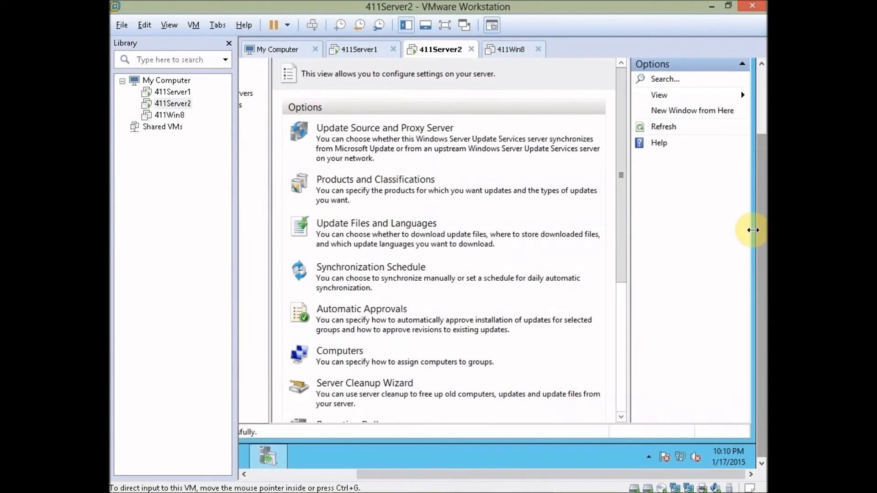
{"action": "left_click", "coordinate": [352, 270]}
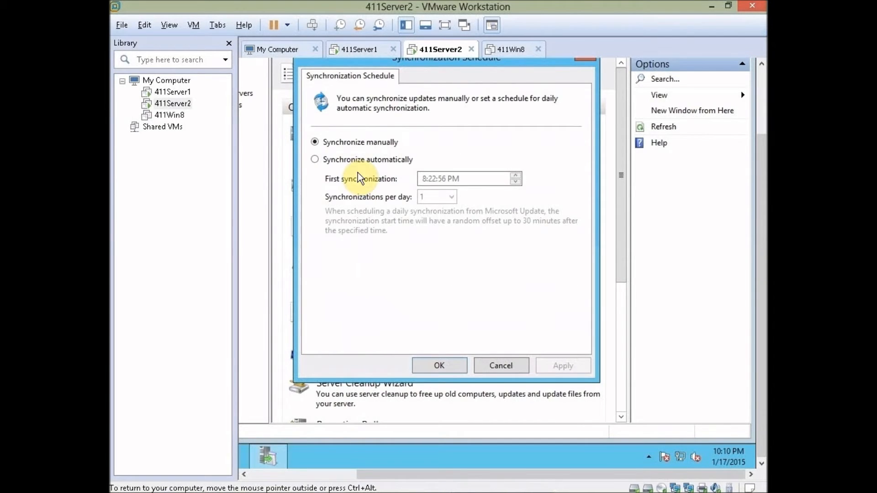
Step: Set WSUS to synchronize automatically once per day, first synchronization at 1:00:00 AM
{"action": "left_click", "coordinate": [318, 159]}
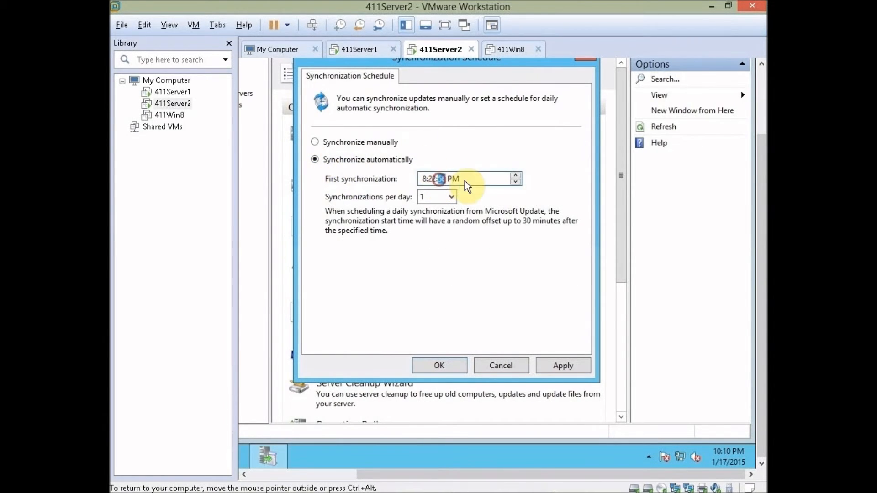
{"action": "left_click", "coordinate": [421, 179]}
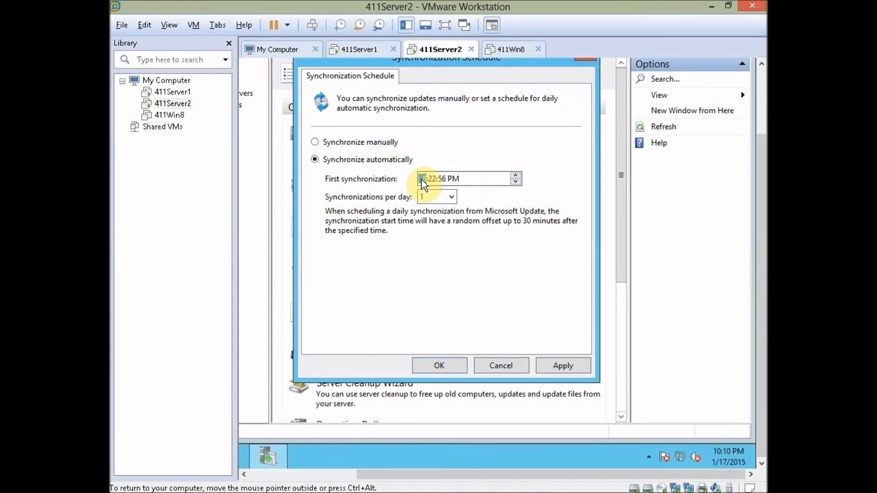
{"action": "type", "text": "1"}
{"action": "left_click", "coordinate": [434, 179]}
{"action": "type", "text": "00:00"}
{"action": "left_click", "coordinate": [455, 180]}
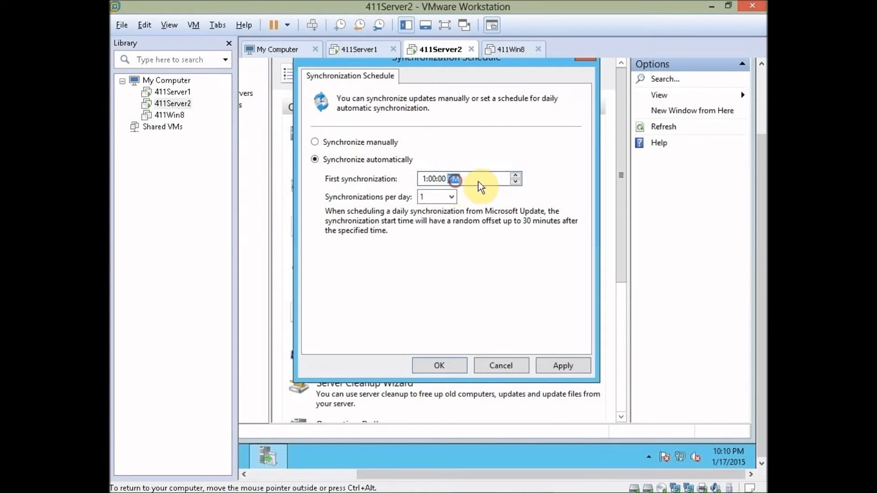
{"action": "type", "text": "a"}
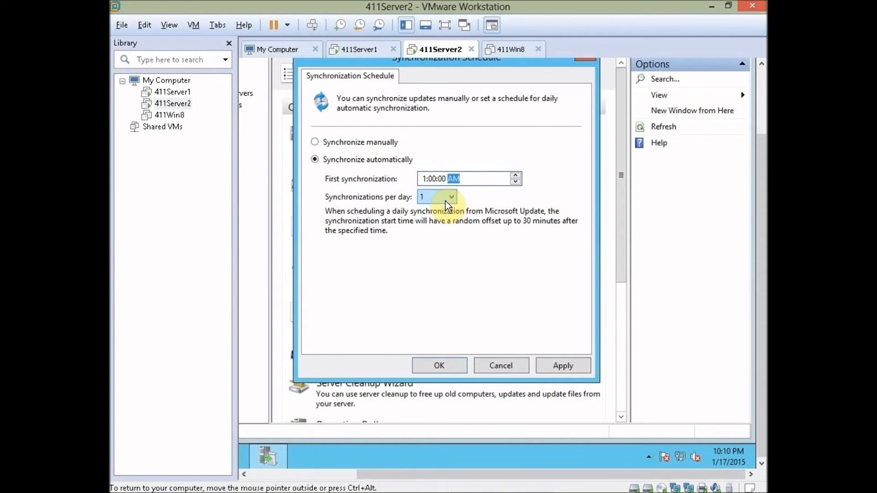
{"action": "left_click", "coordinate": [450, 364]}
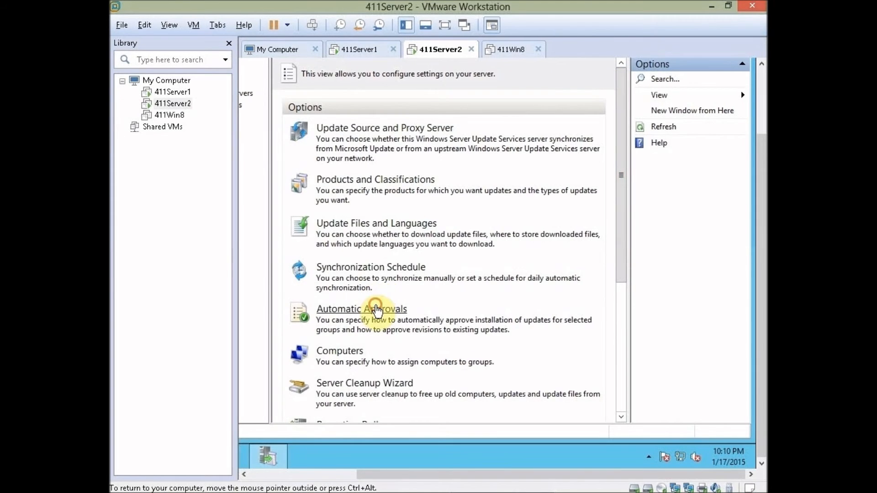
Step: Limit the Default Automatic Approval Rule to the Desktops group and enable the rule
{"action": "left_click", "coordinate": [372, 307]}
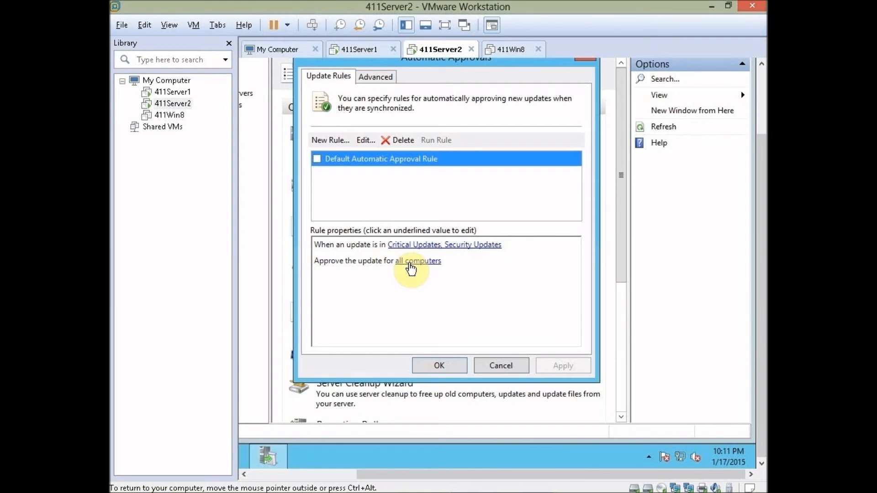
{"action": "left_click", "coordinate": [410, 263]}
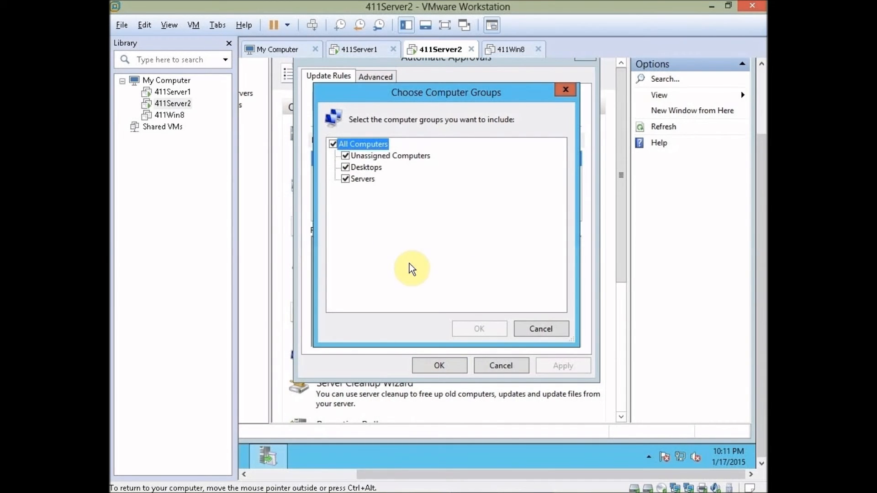
{"action": "left_click", "coordinate": [345, 157]}
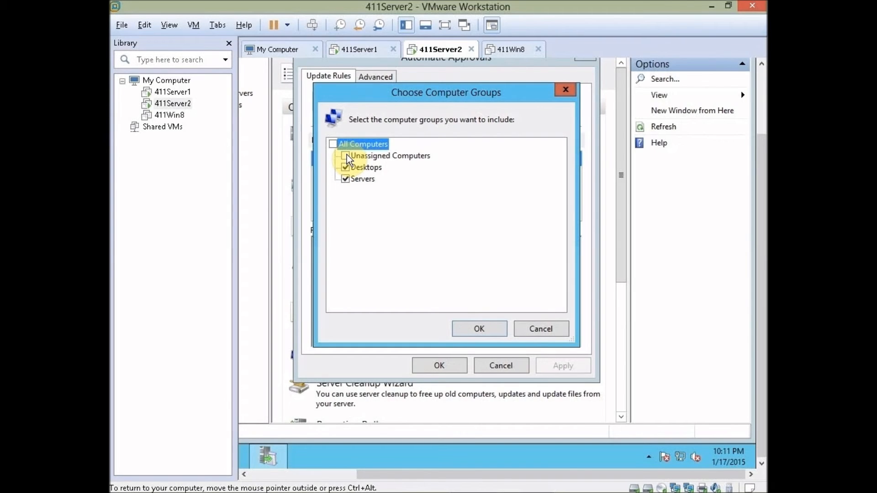
{"action": "left_click", "coordinate": [345, 179]}
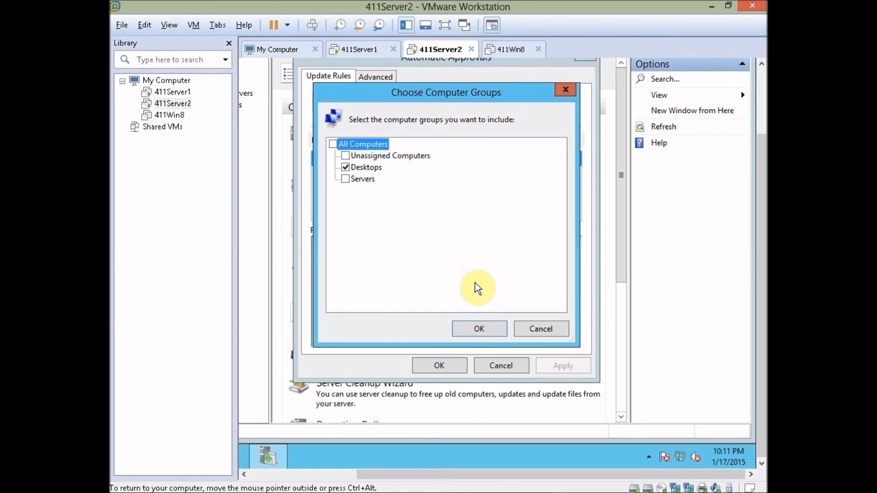
{"action": "left_click", "coordinate": [478, 329]}
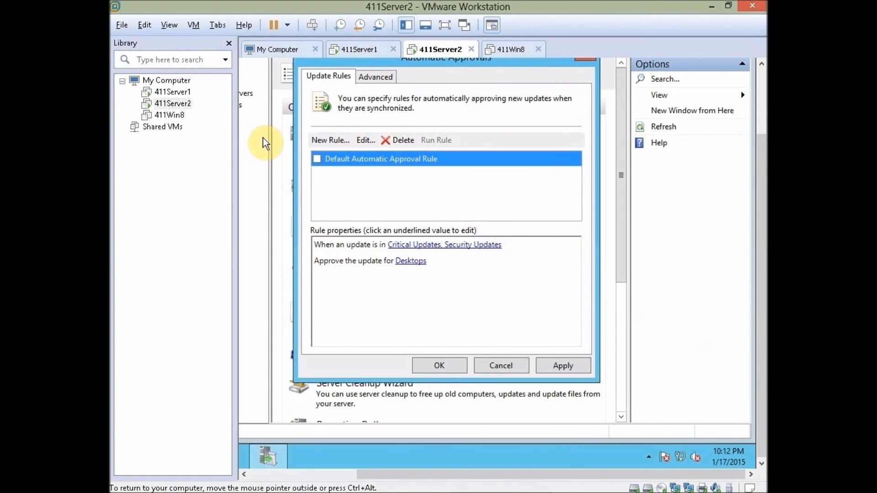
{"action": "left_click", "coordinate": [317, 160]}
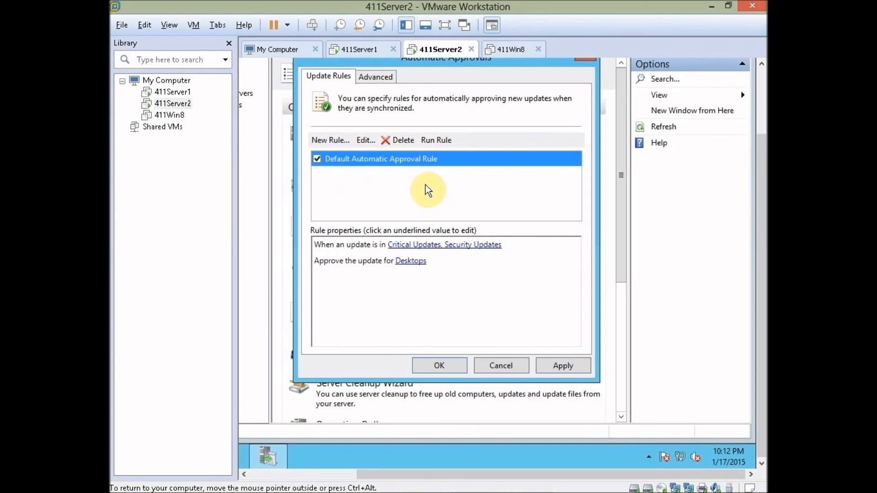
Step: Cancel the new approval rule without adding it, and save the Automatic Approvals settings
{"action": "left_click", "coordinate": [330, 141]}
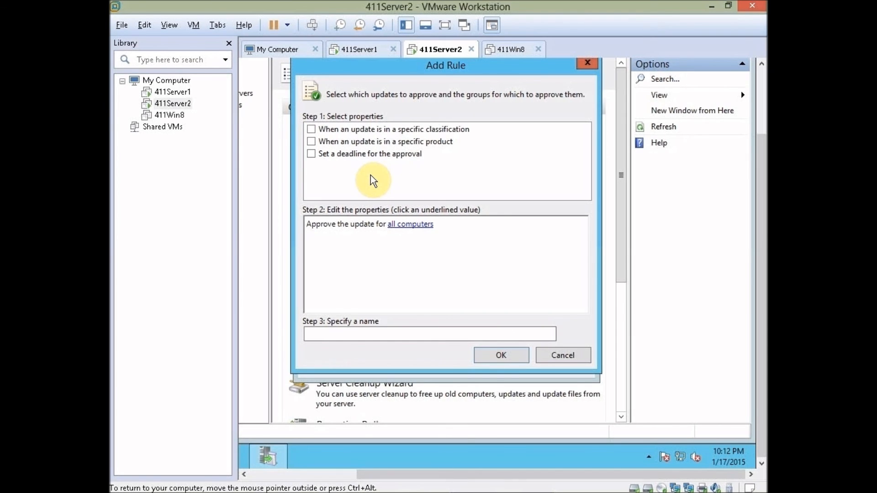
{"action": "left_click", "coordinate": [563, 357]}
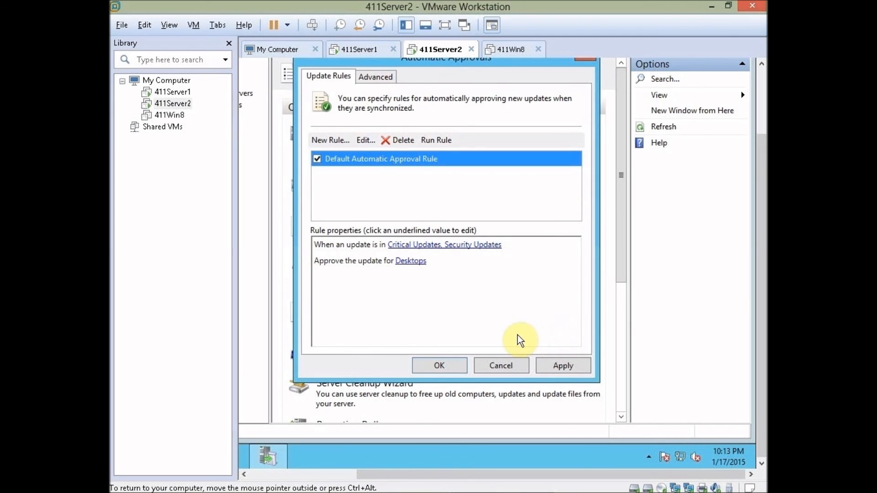
{"action": "left_click", "coordinate": [441, 366]}
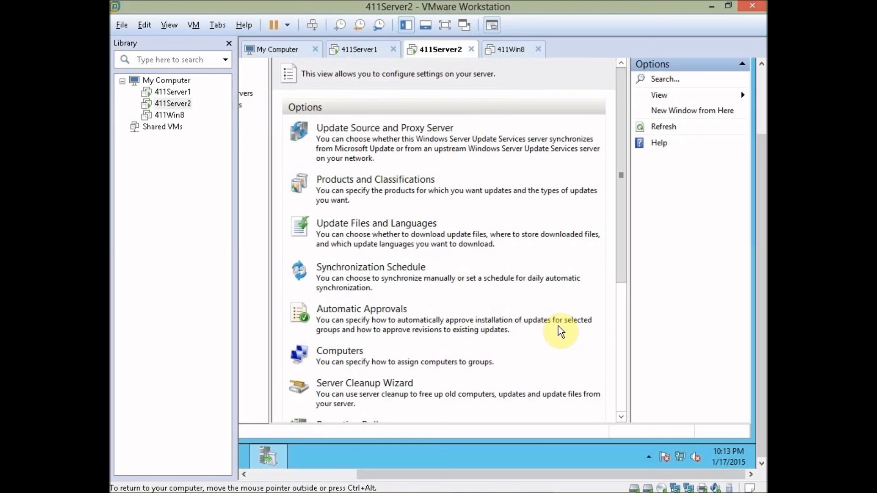